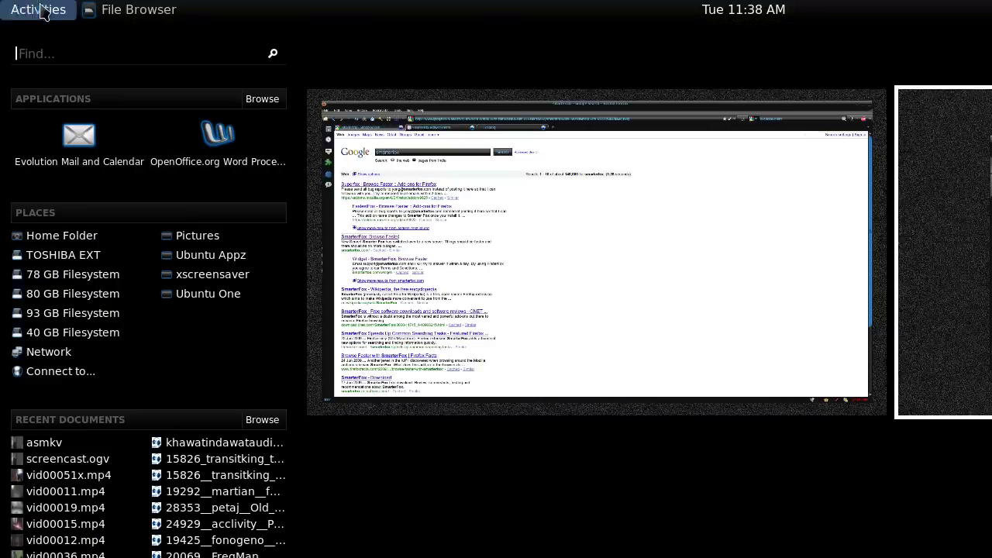
Step: Switch to Firefox and examine the SmarterFox widget page and its web address
click(504, 288)
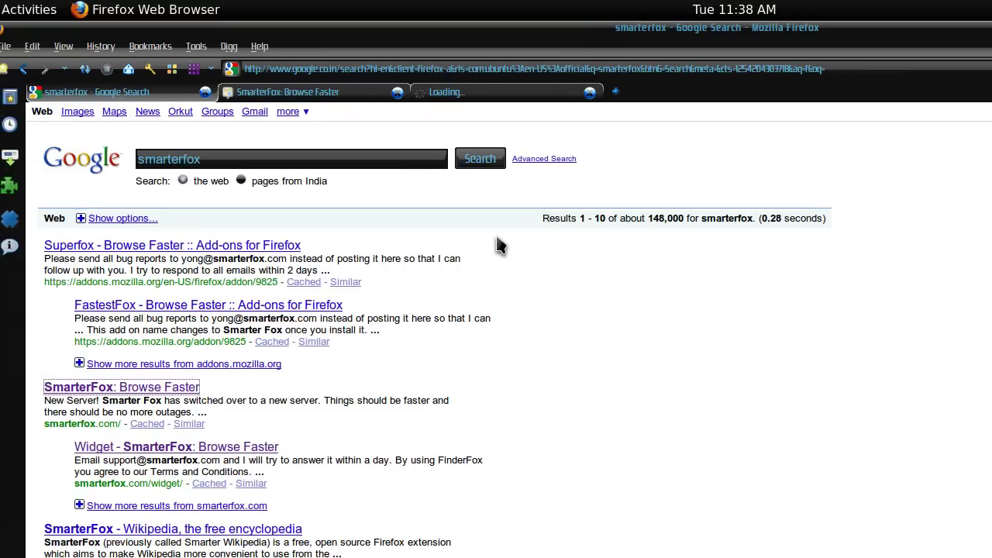
click(348, 99)
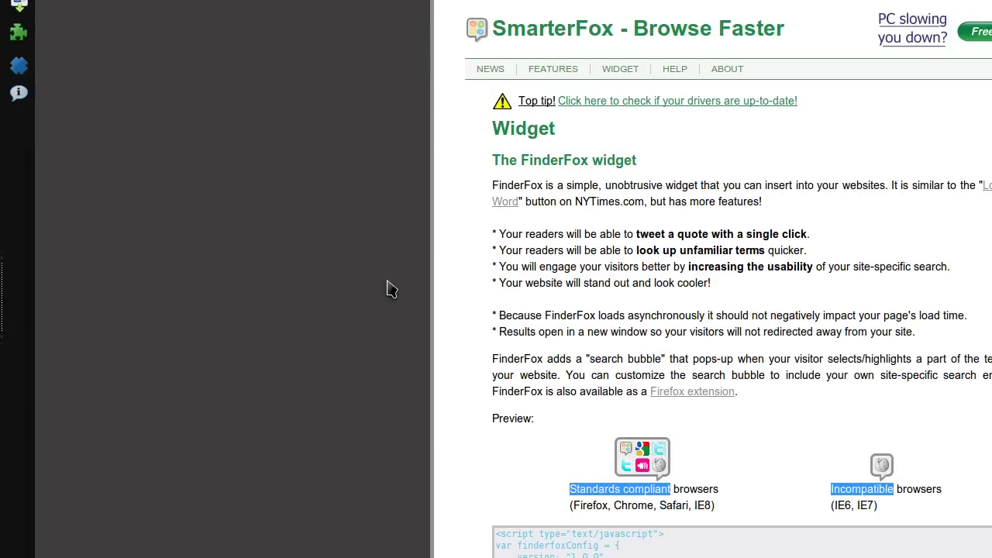
scroll(390, 443, down, 2)
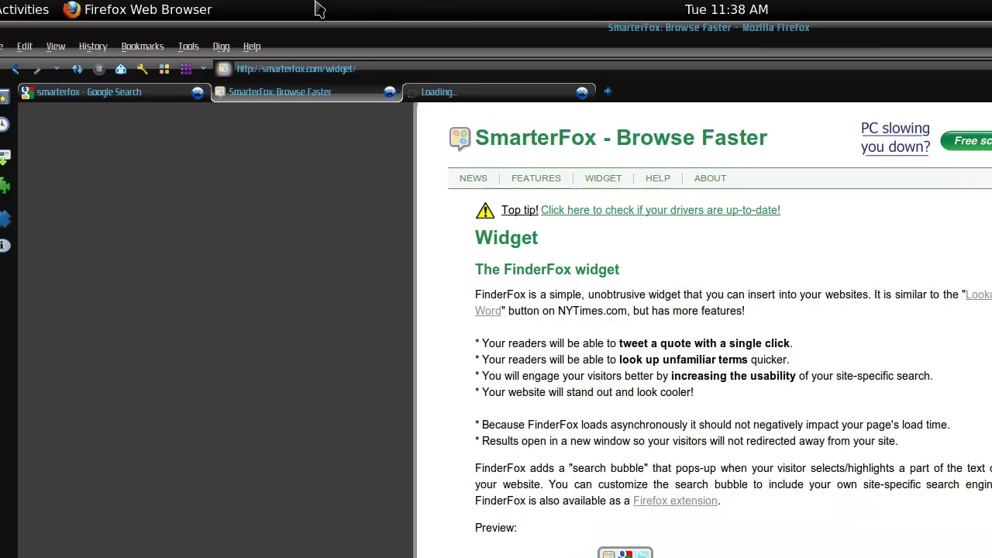
click(326, 68)
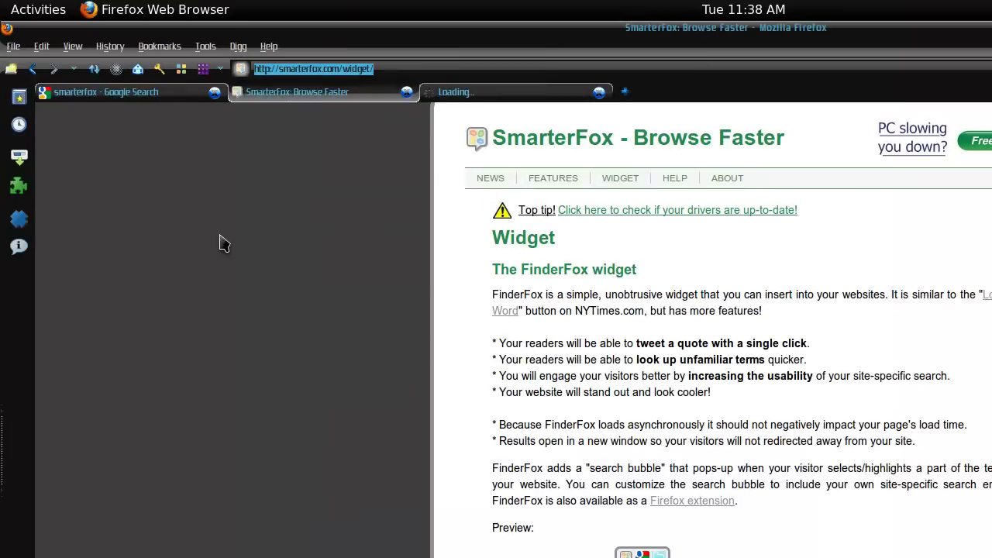
Step: Return to the smarterfox Google results and view the installed extensions in the add-ons sidebar, closing it again
click(119, 91)
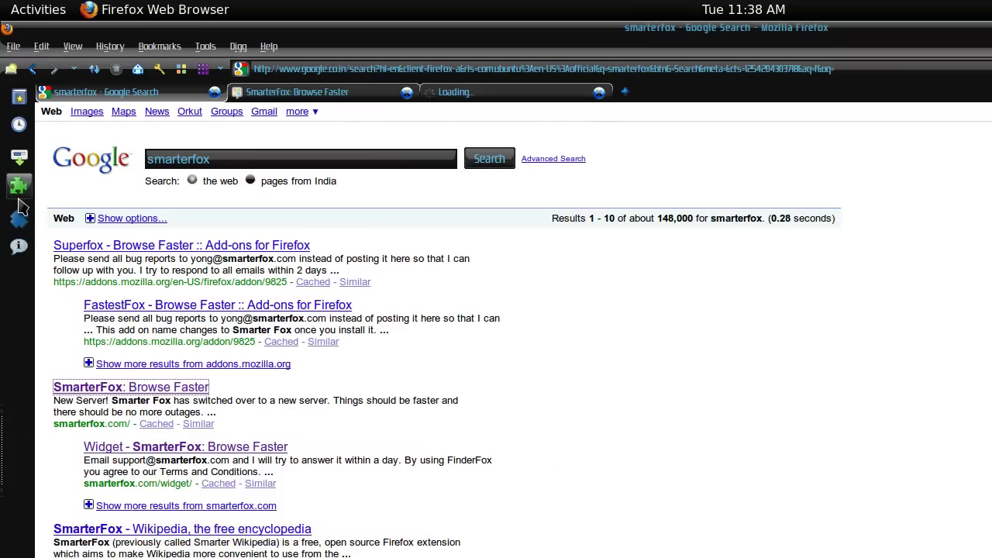
click(19, 187)
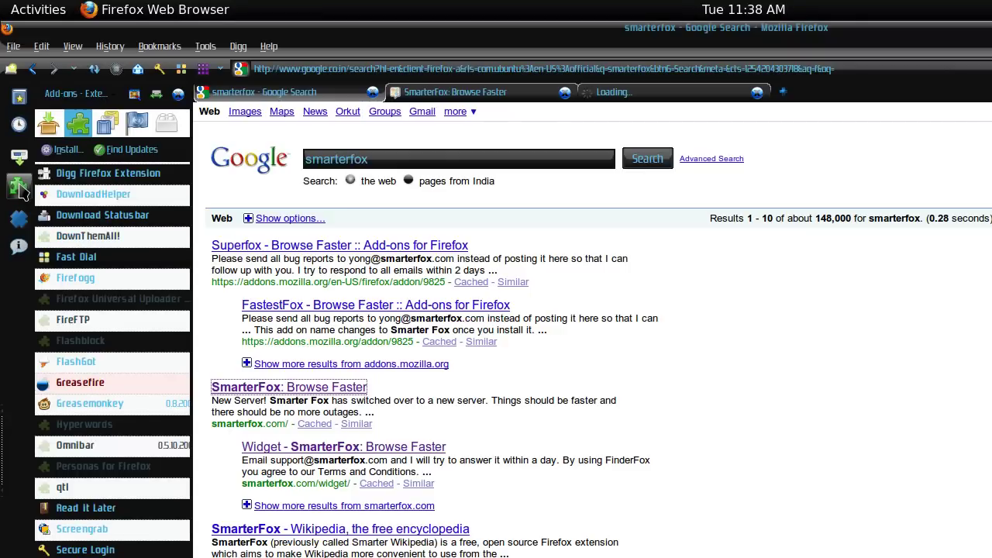
click(18, 187)
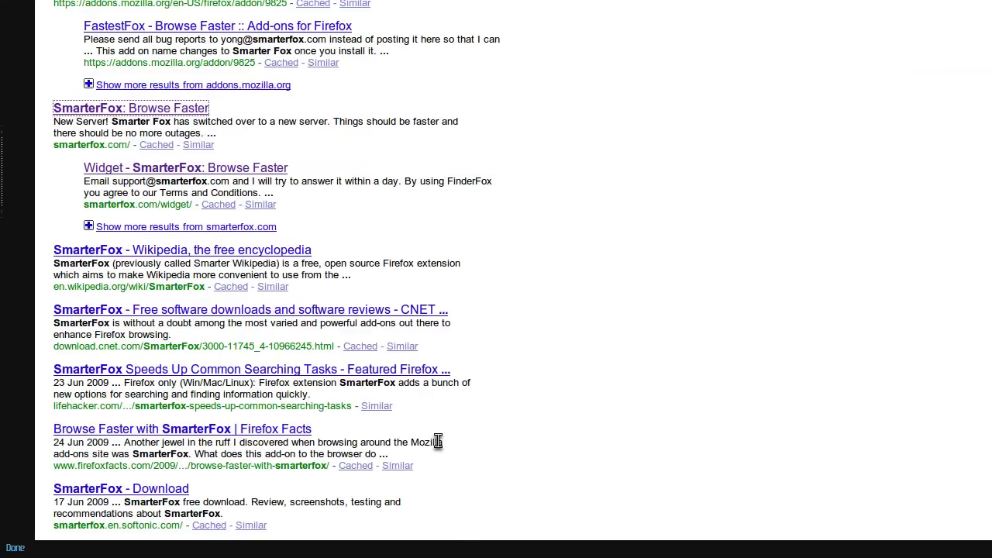
Step: Copy the description text of the "Browse Faster with SmarterFox | Firefox Facts" result and look at the search box's paste command
triple_click(407, 448)
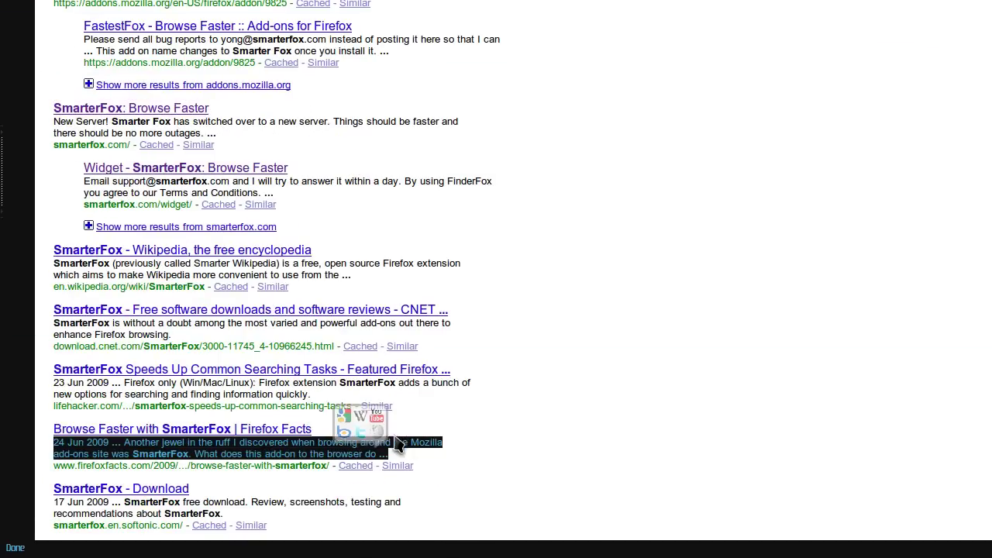
right_click(302, 459)
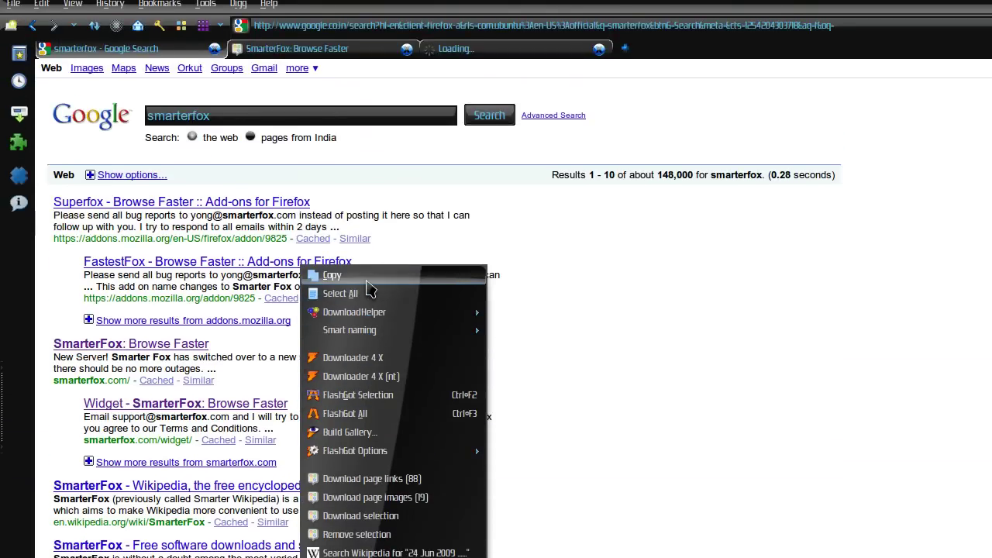
click(371, 281)
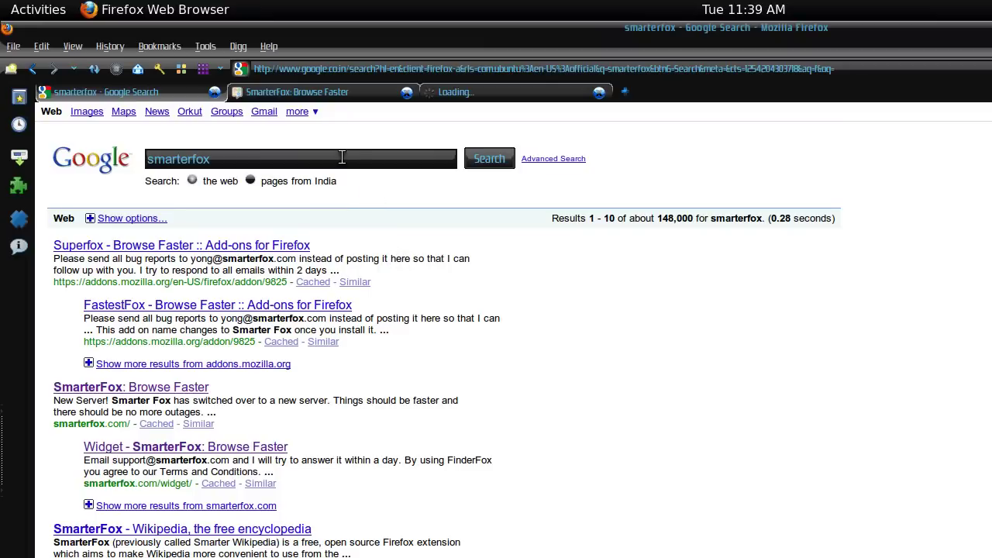
right_click(342, 157)
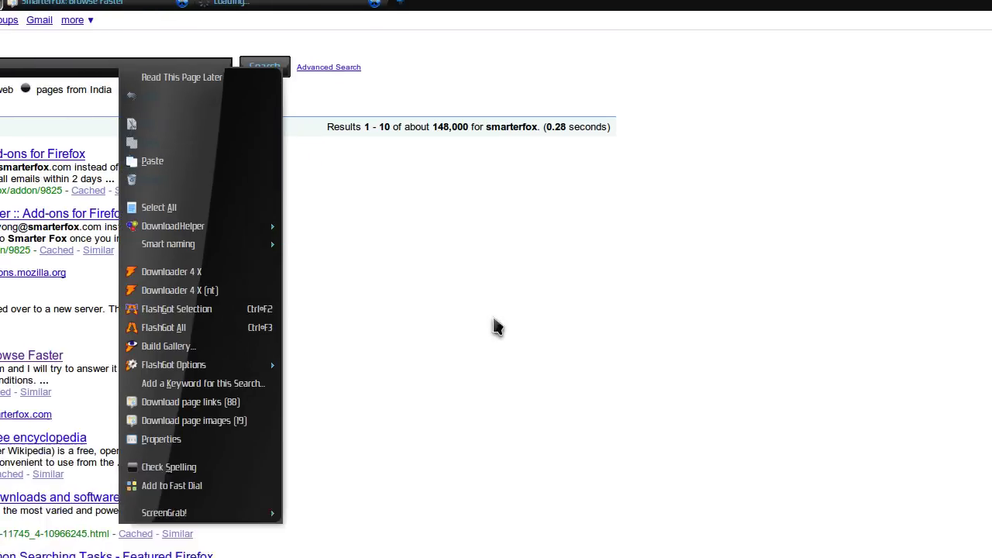
click(496, 326)
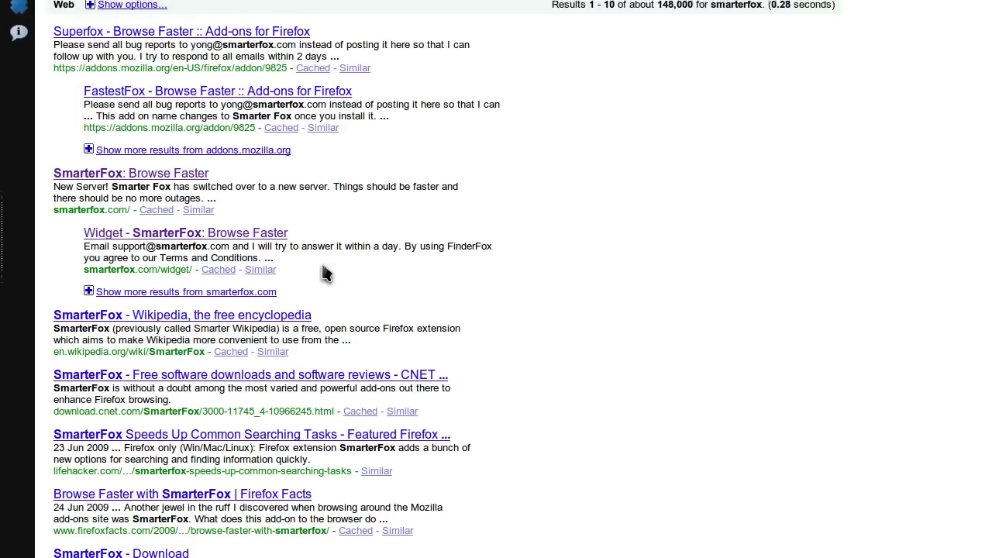
Step: Replace the Google search box text with the selected "Widget - SmarterFox: Browse Faster" result text, and clear the box
drag(82, 282, 375, 326)
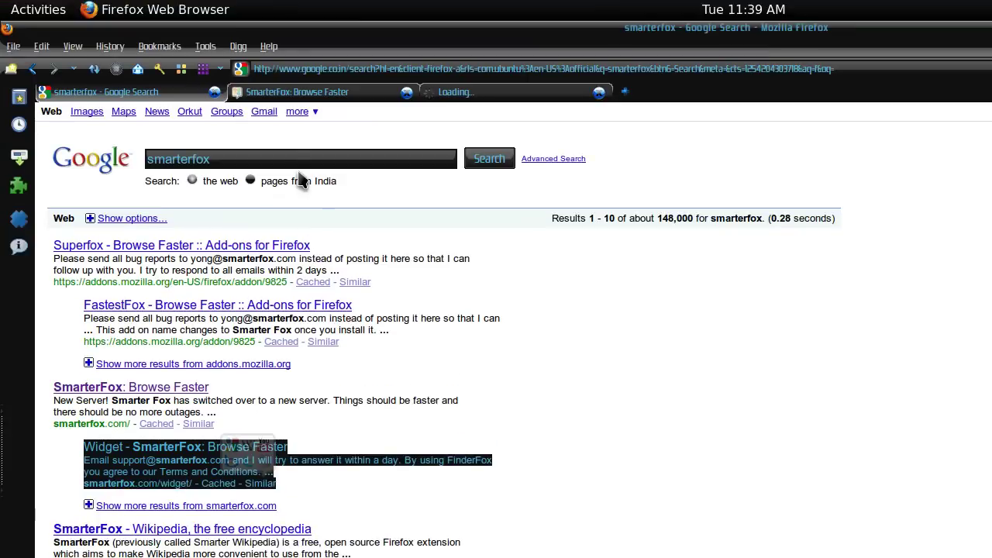
double_click(300, 156)
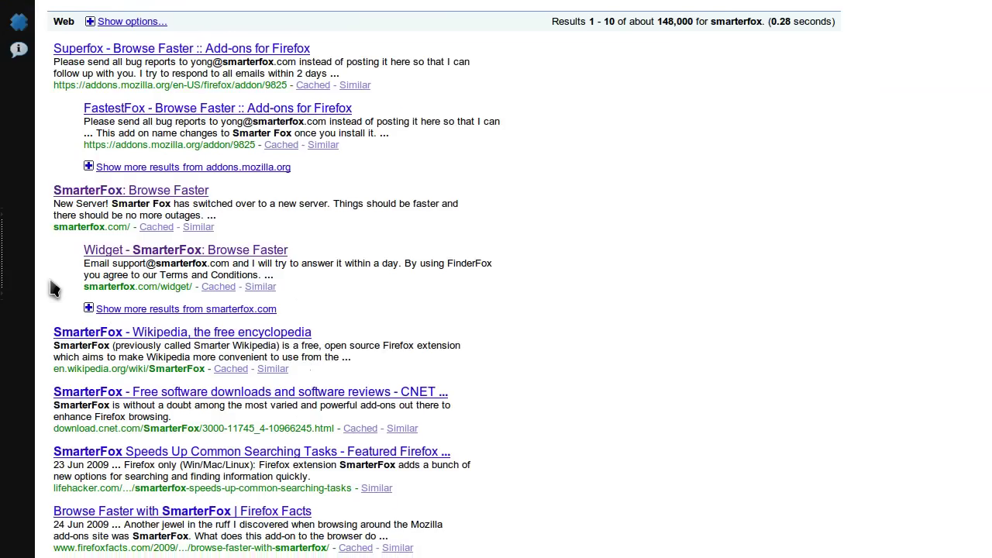
drag(87, 448, 329, 500)
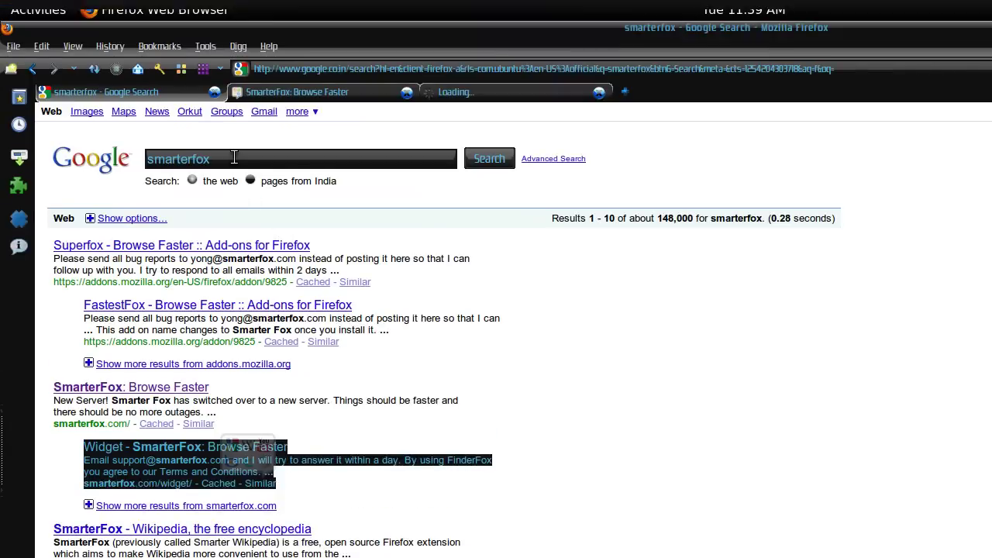
double_click(235, 158)
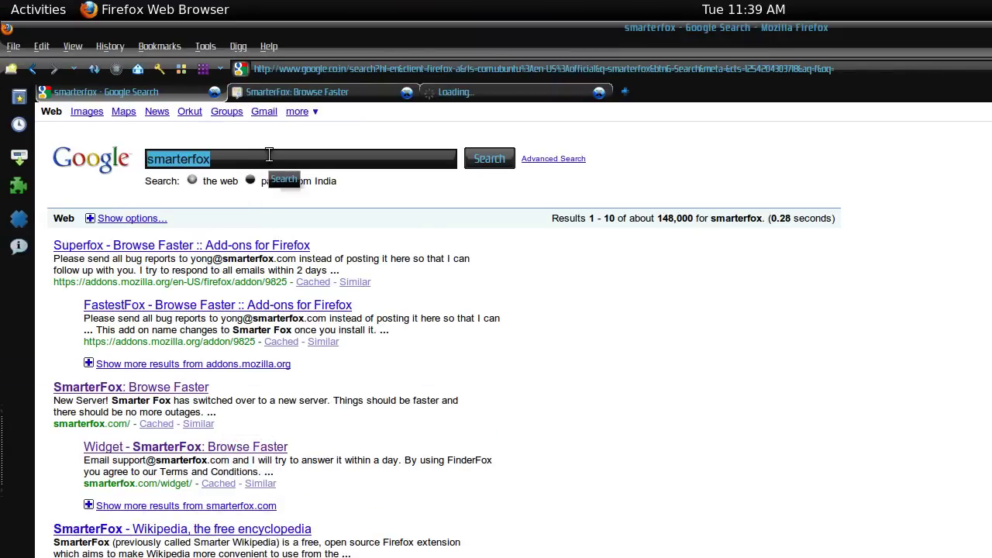
key(ctrl+v)
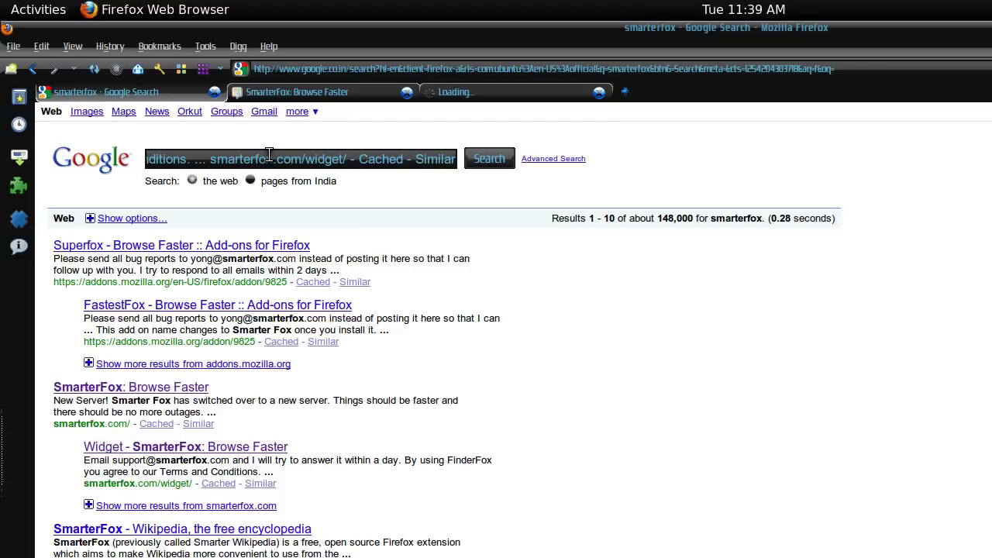
triple_click(276, 164)
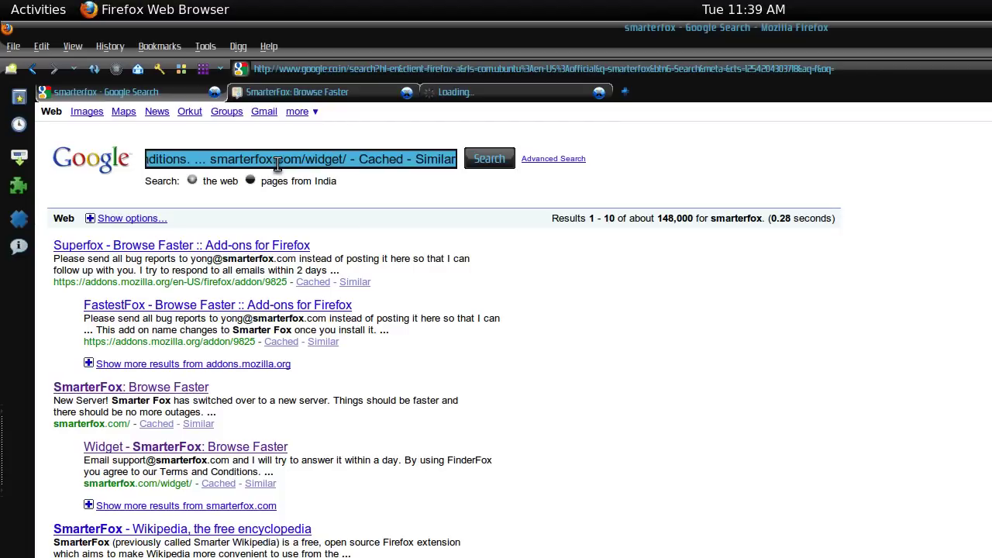
key(BackSpace)
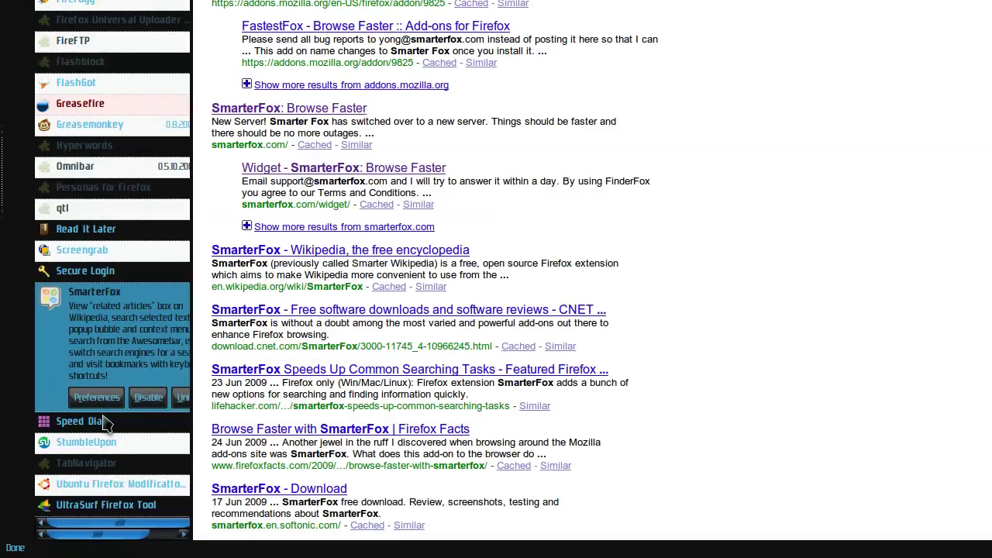
Step: Open the preferences of the SmarterFox extension and close the add-ons sidebar
click(87, 428)
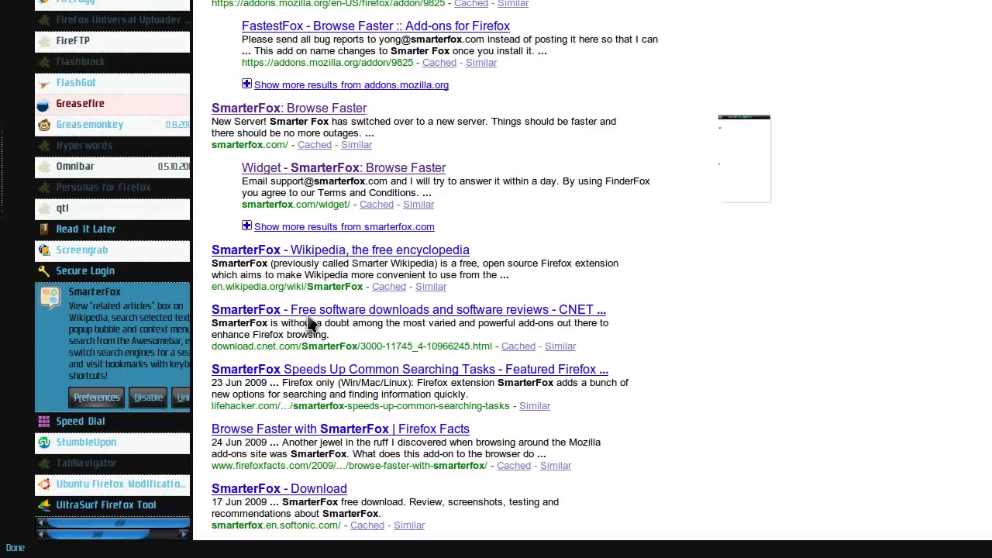
click(178, 100)
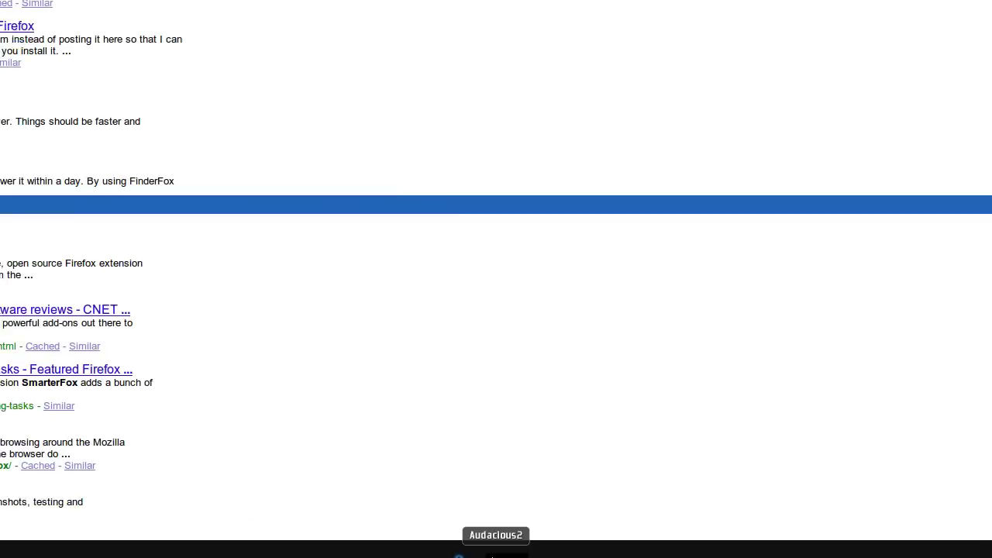
click(499, 547)
Step: Move the SmarterFox Options window into the blank area beside the search results
right_click(505, 255)
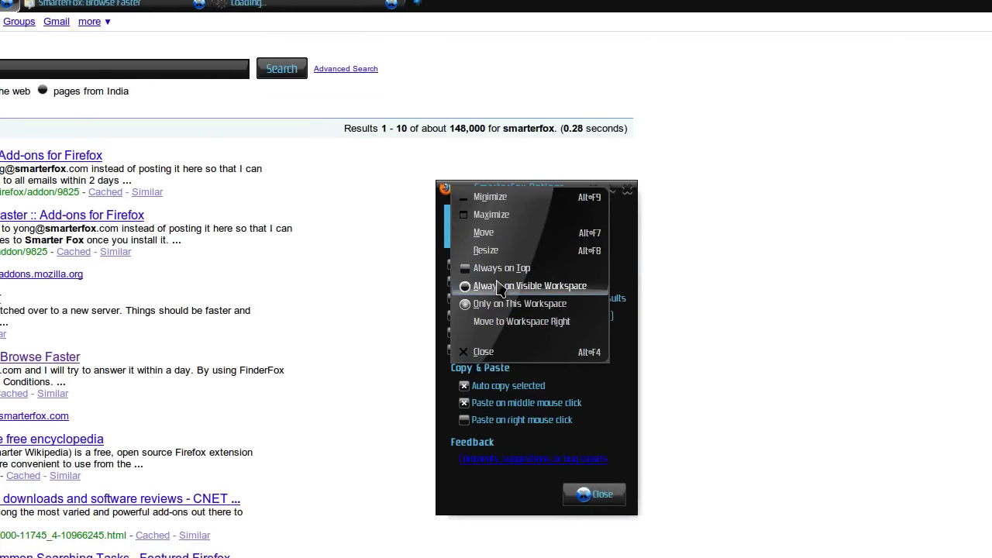
click(500, 281)
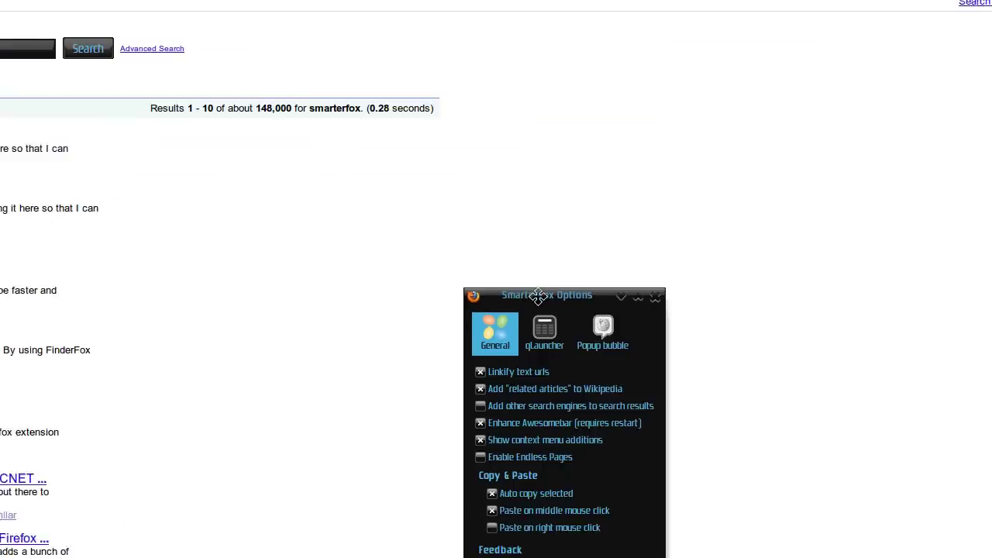
click(519, 202)
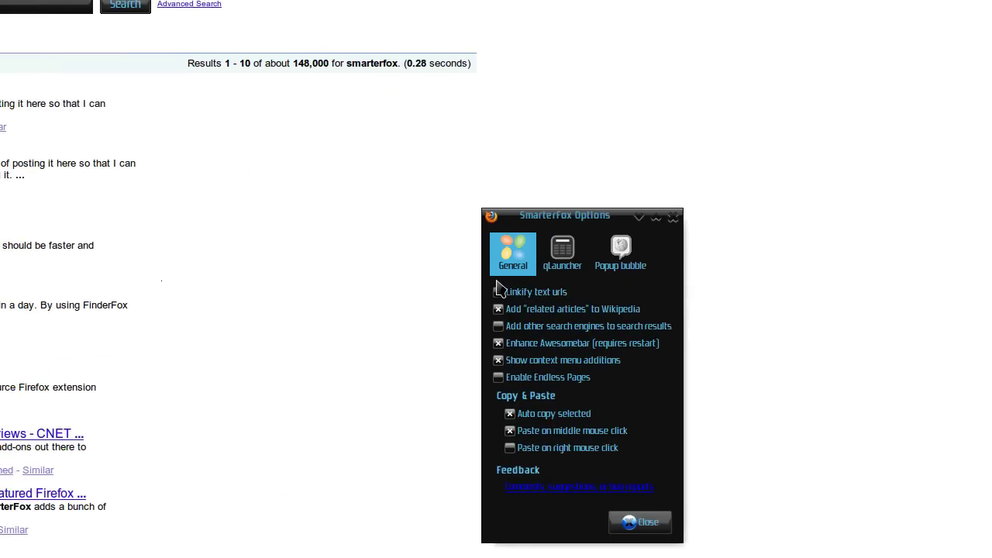
Step: Try the Linkify text urls option on the smarterfox.com/ address under the "SmarterFox: Browse Faster" result
click(498, 292)
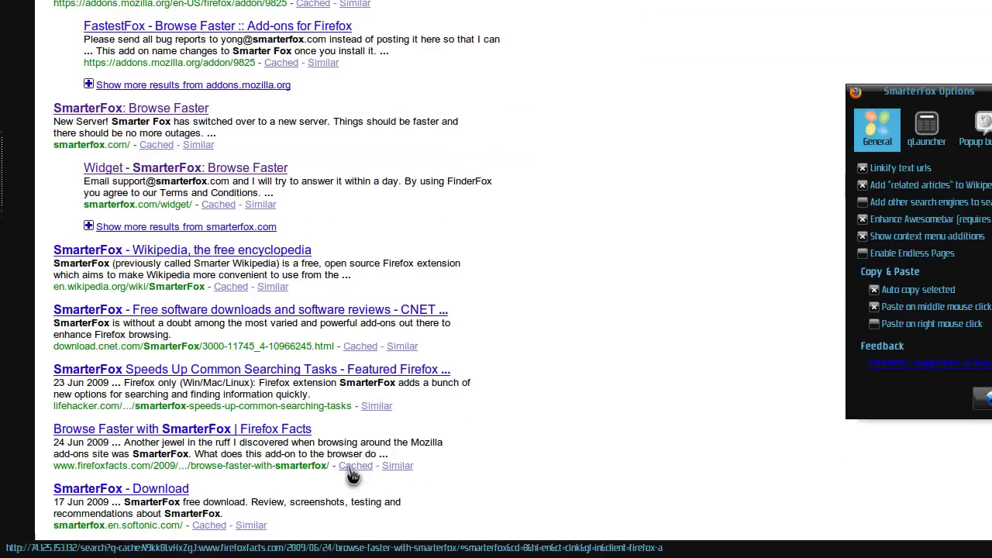
scroll(392, 443, down, 3)
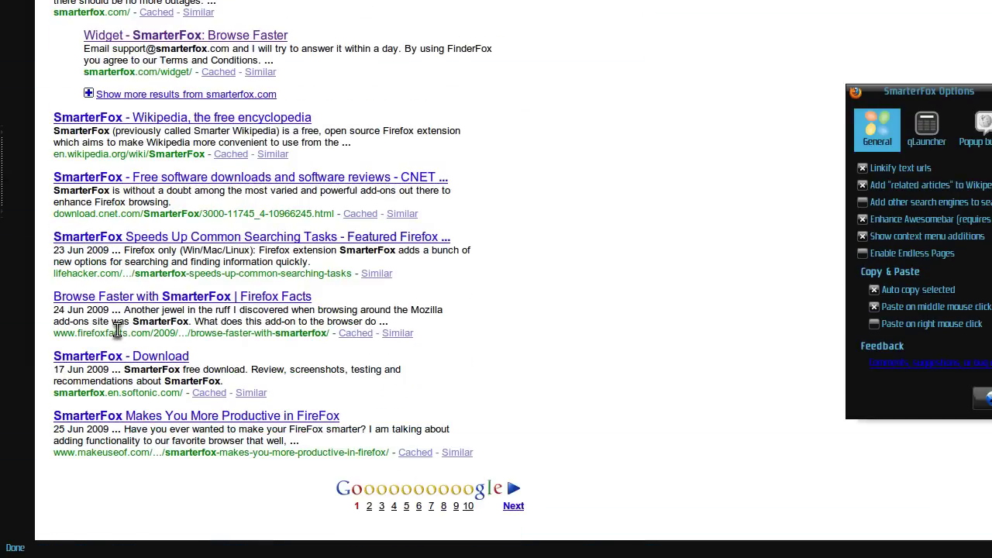
scroll(116, 331, up, 4)
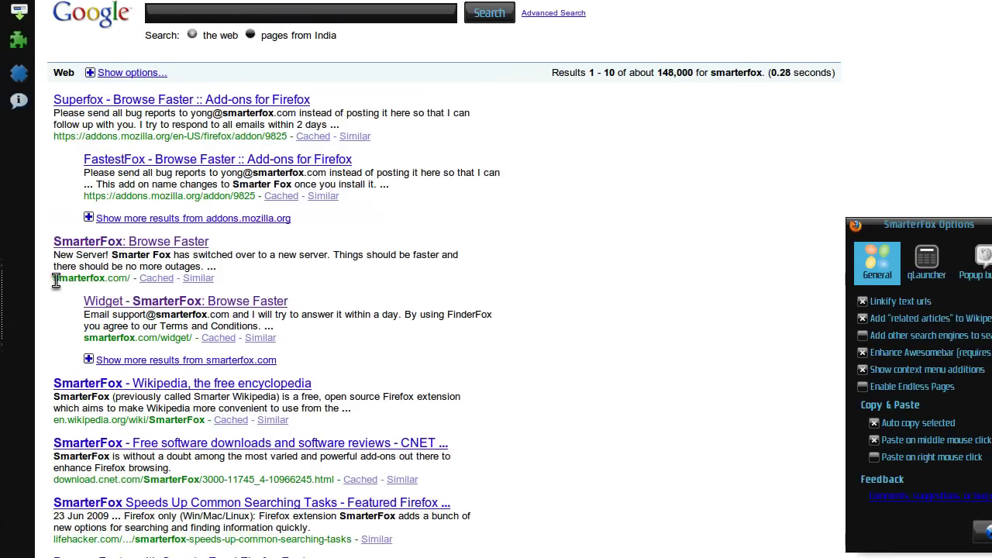
drag(54, 279, 132, 281)
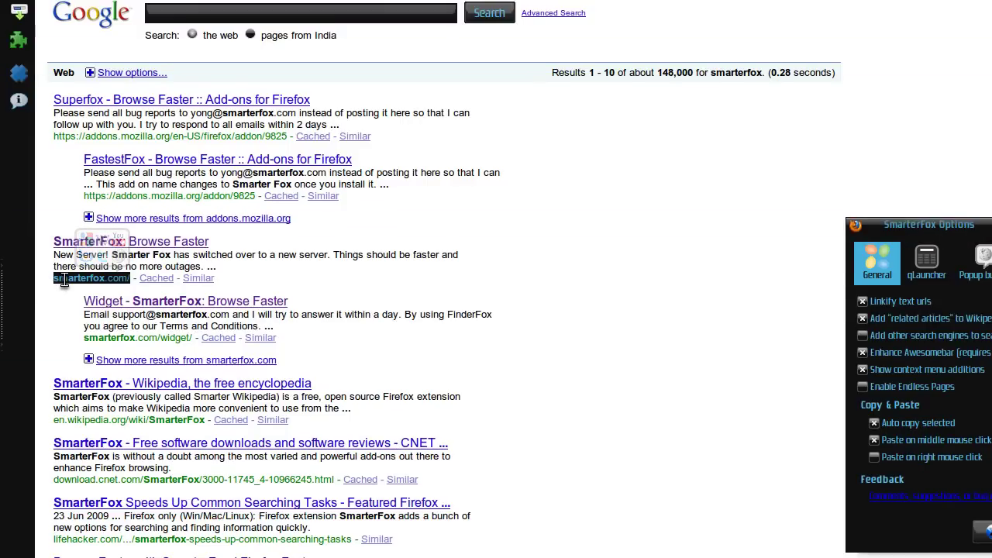
click(64, 281)
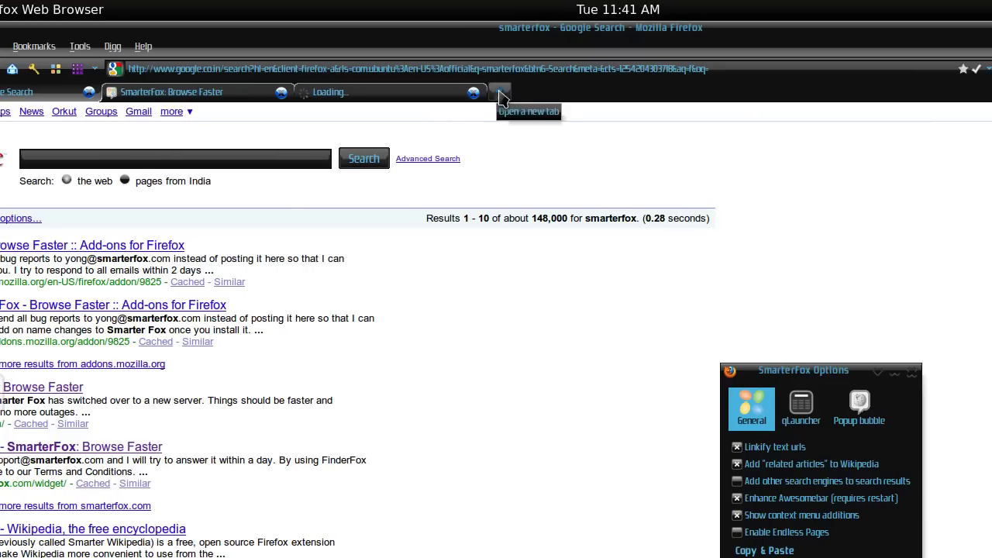
Step: Open a new tab and enter chrome in the address bar to try the enhanced Awesomebar suggestions
click(500, 93)
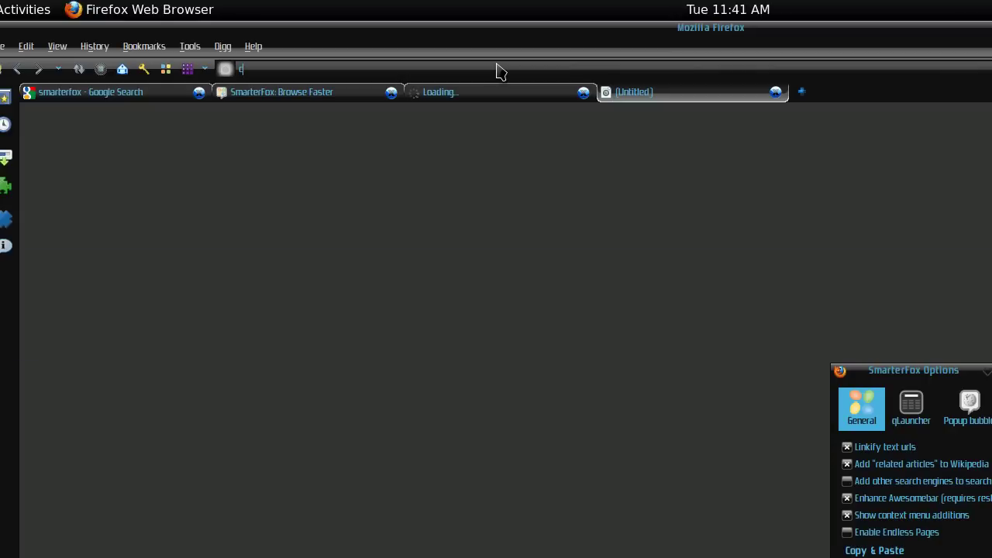
text(chrome)
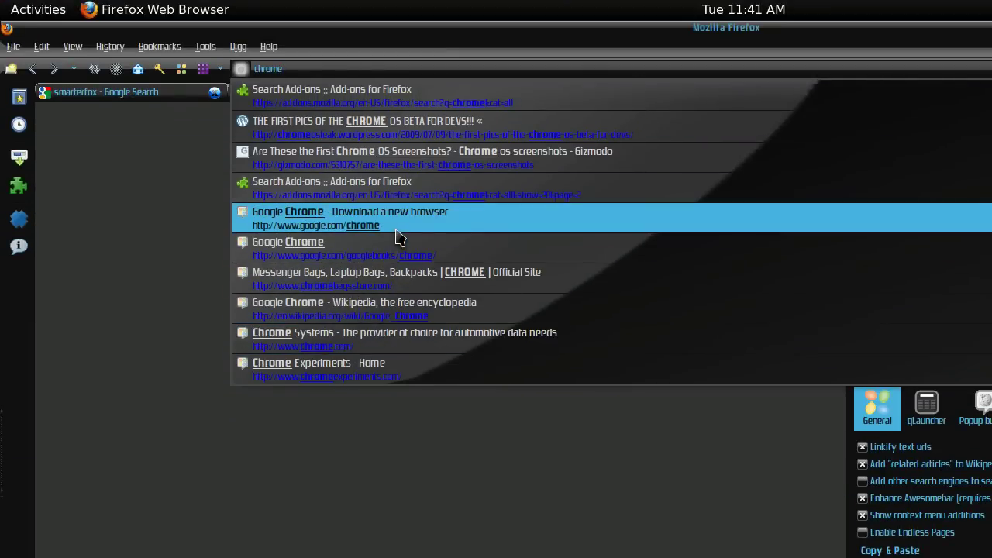
key(Return)
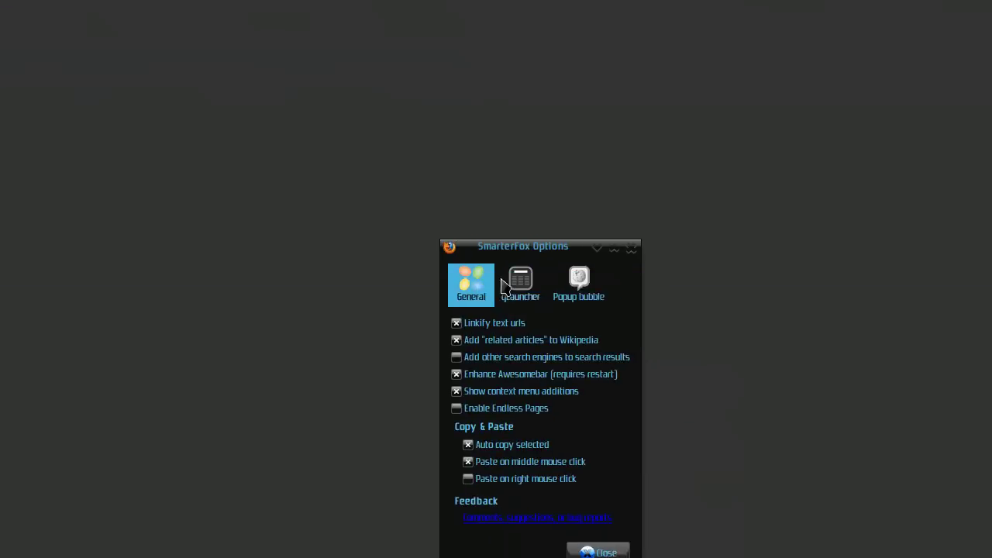
Step: Display the qLauncher settings in SmarterFox Options and close the addons.mozilla.org tab
click(522, 285)
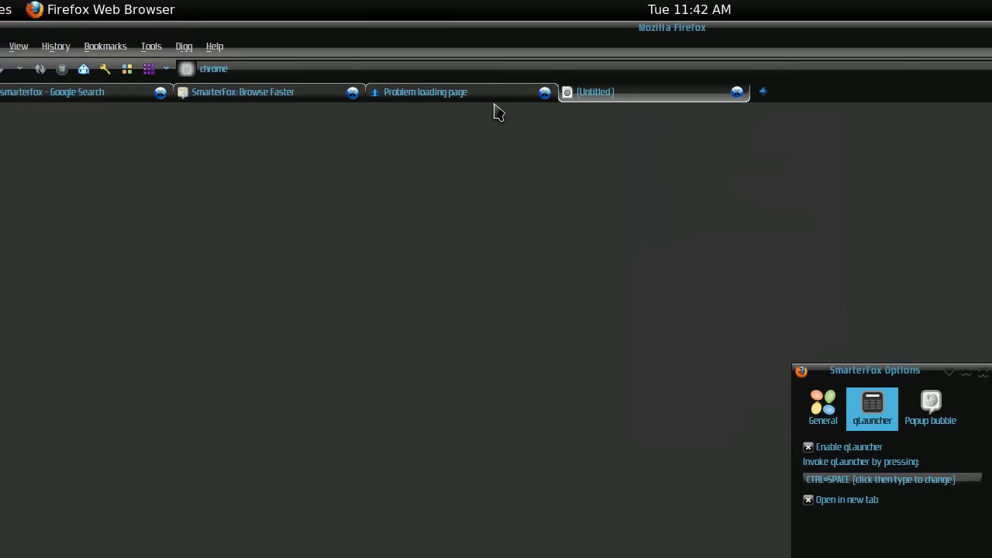
click(485, 95)
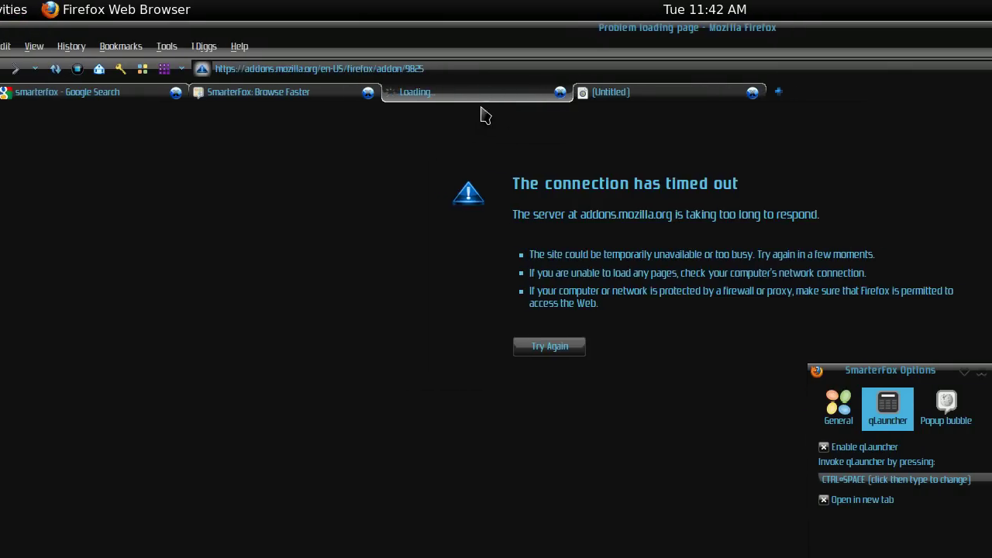
click(557, 93)
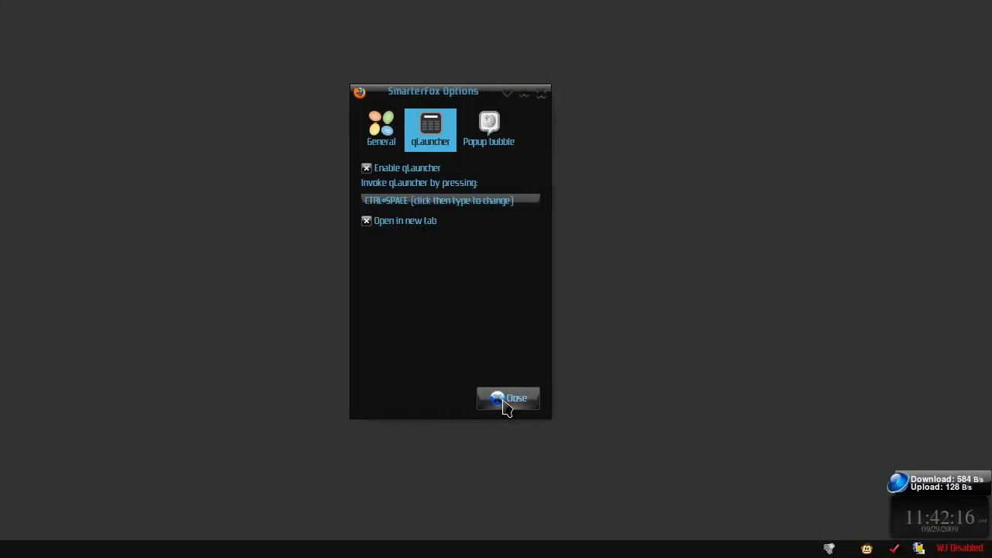
Step: Close SmarterFox Options and the untitled tab, and return to the smarterfox Google Search tab
click(512, 402)
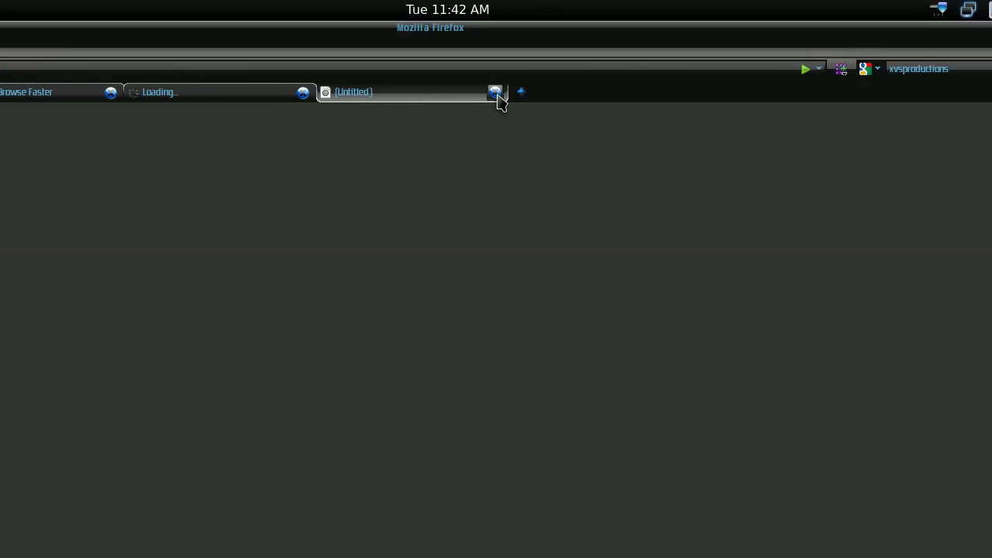
click(550, 93)
click(0, 93)
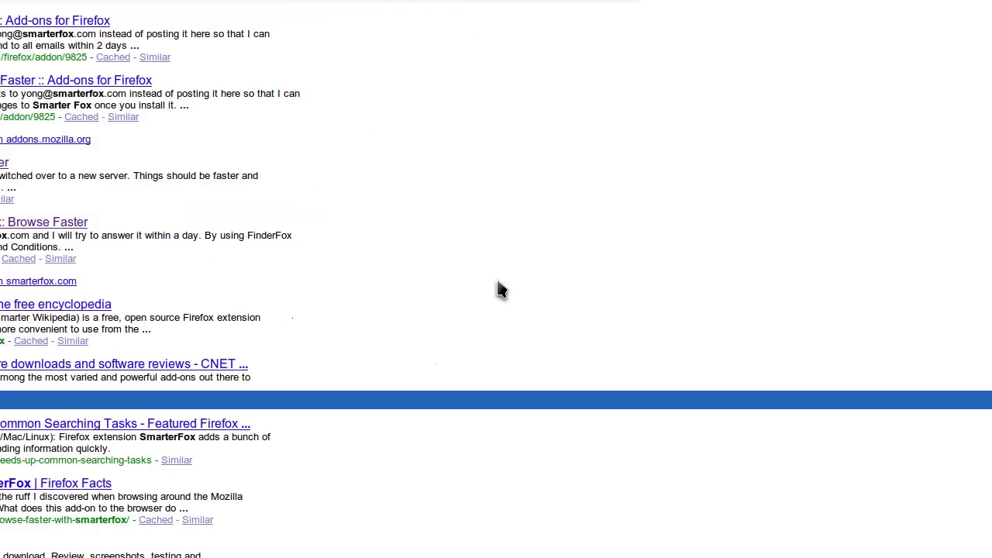
Step: Open Lifehacker through qLauncher, close its tab and return to the smarterfox search results
key(ctrl+space)
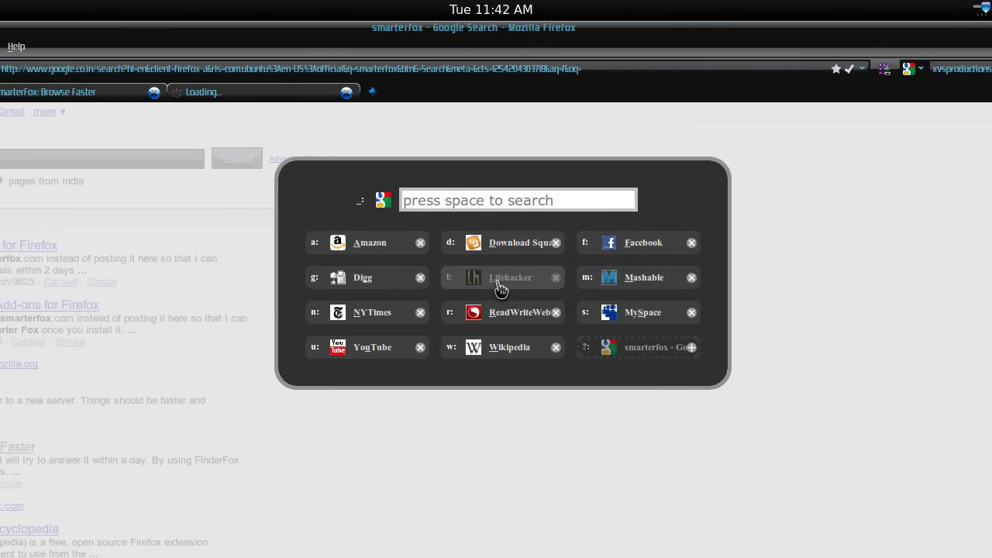
click(500, 289)
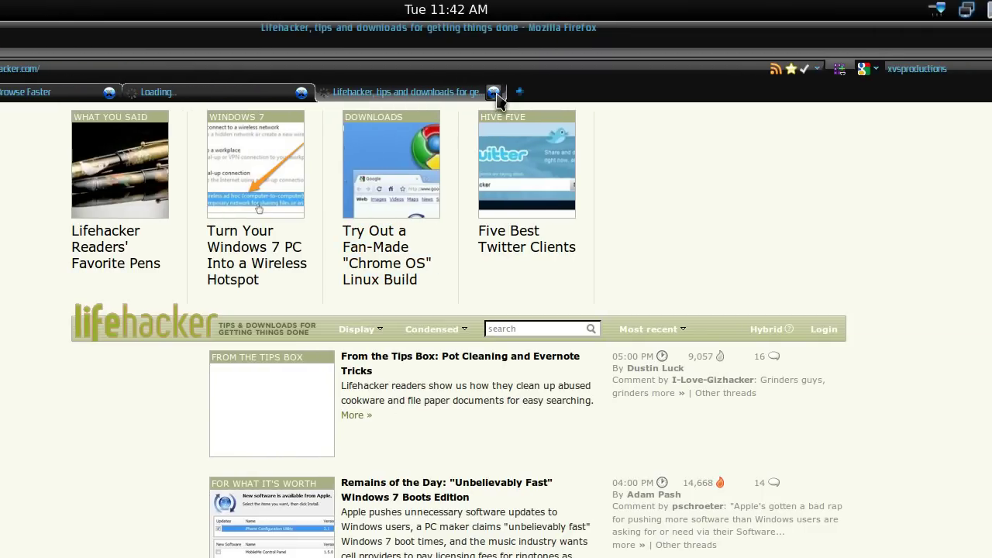
click(555, 91)
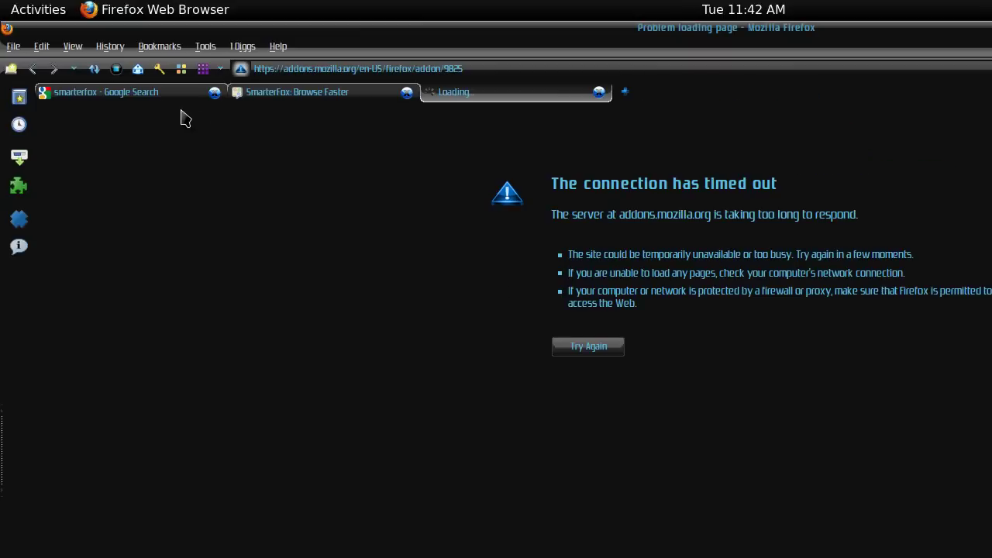
click(311, 69)
click(179, 97)
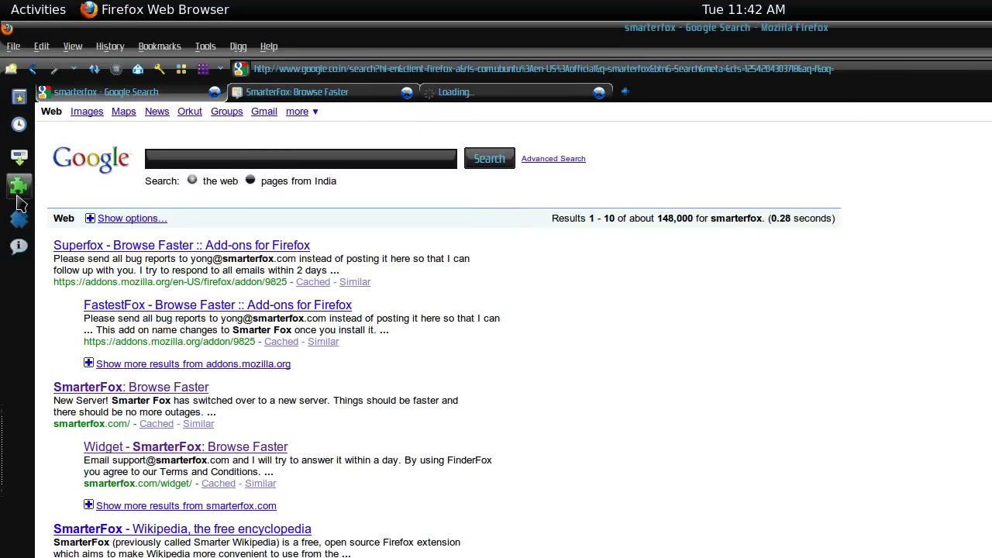
Step: Display the Popup bubble settings in SmarterFox Options, place the window beside the search results and close the Add-ons sidebar
click(18, 187)
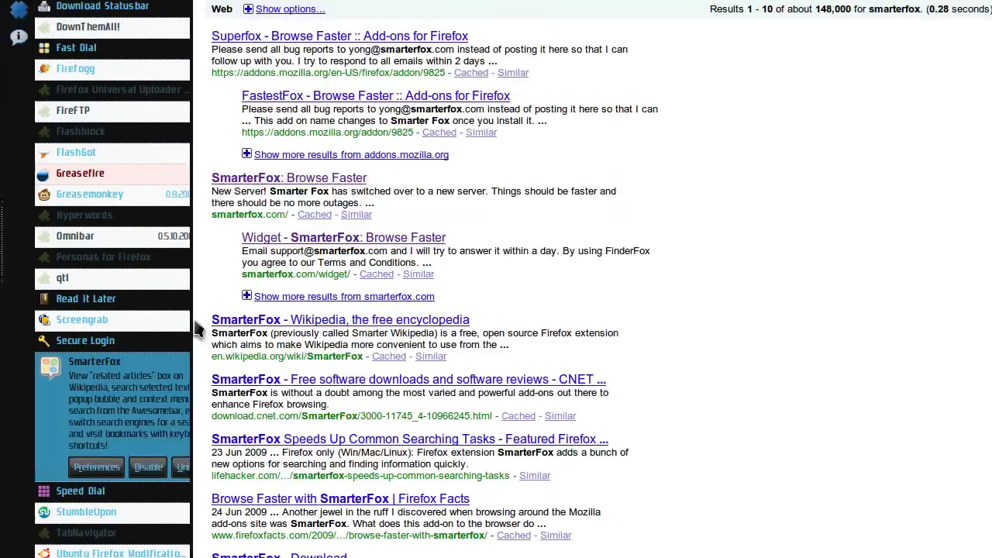
click(97, 397)
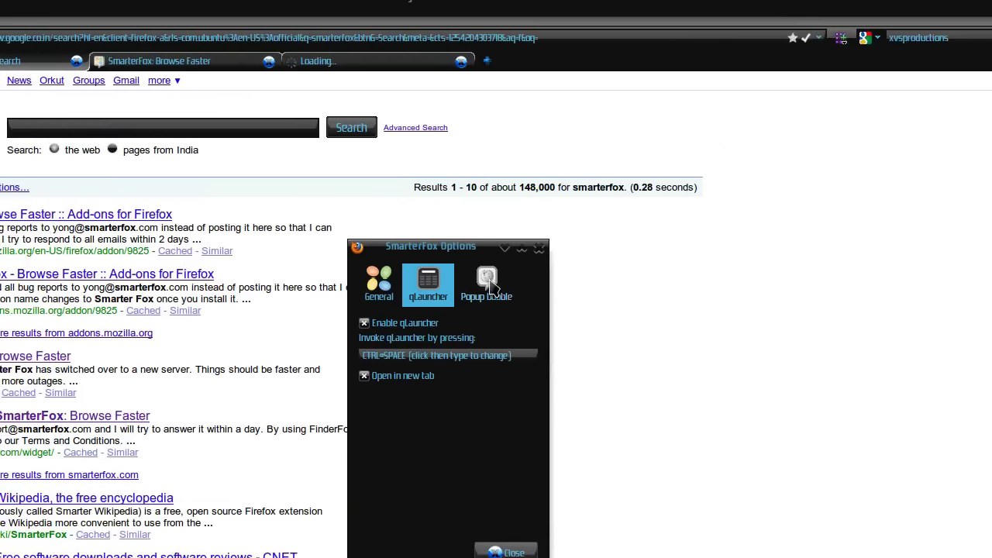
click(783, 37)
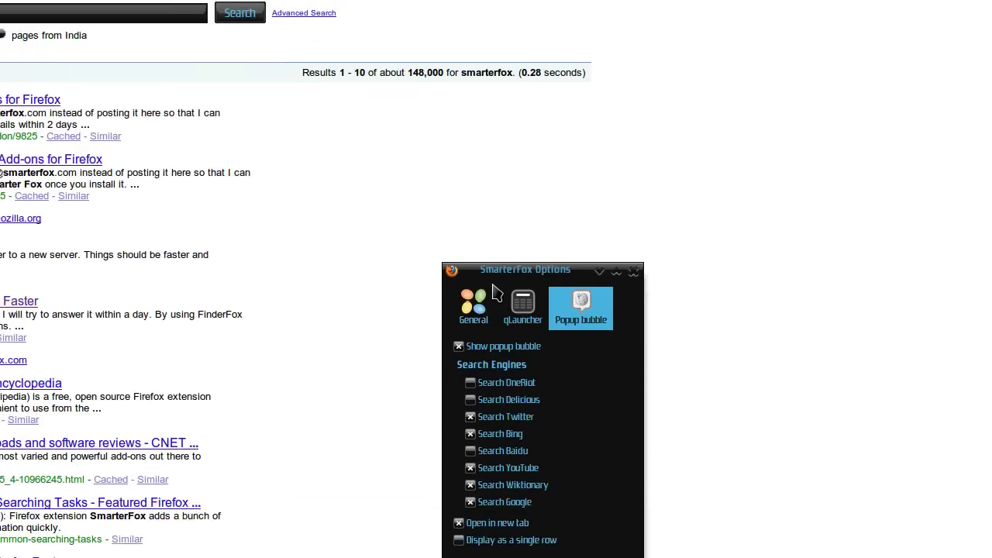
right_click(890, 416)
key(Escape)
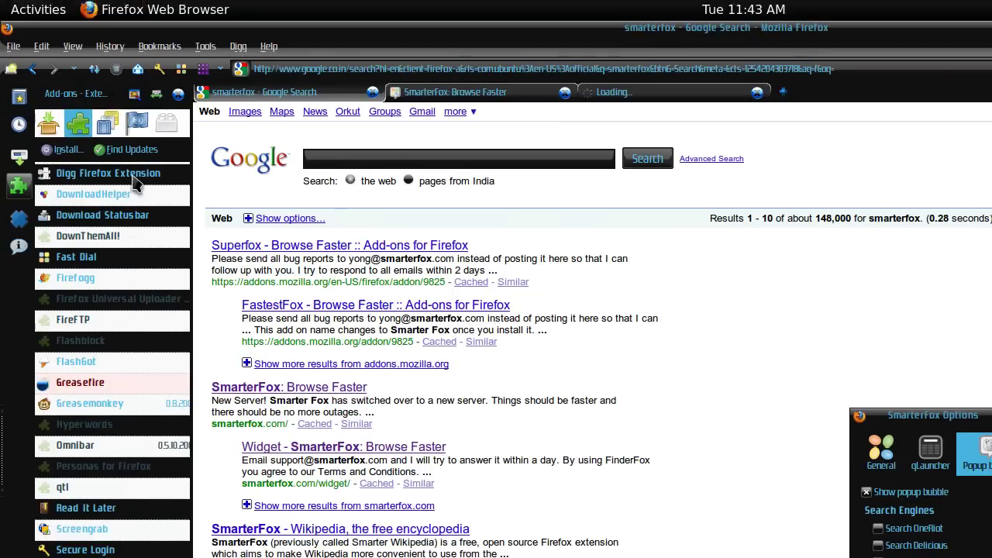
click(179, 93)
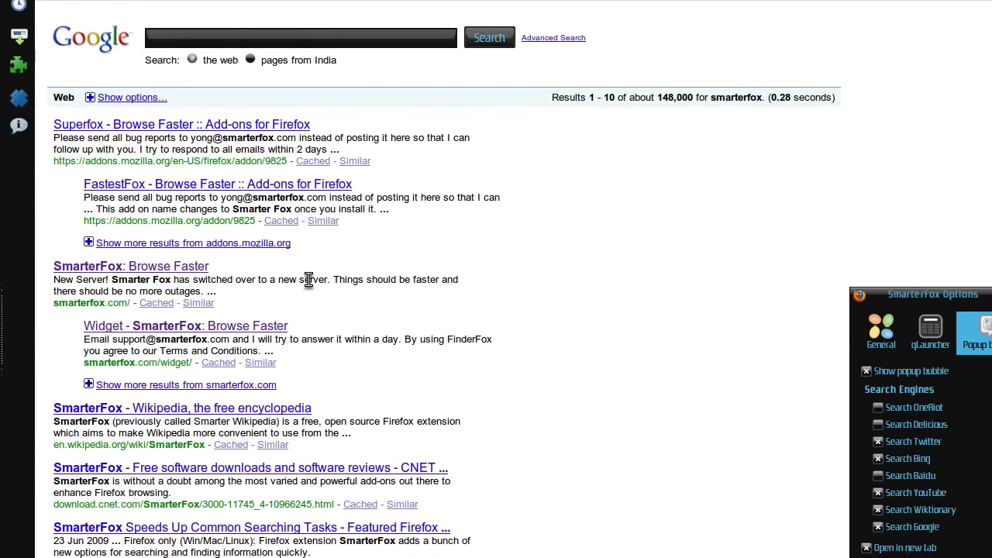
Step: Search YouTube for the word "server" from the third result using the popup bubble, and close the YouTube tab
double_click(308, 279)
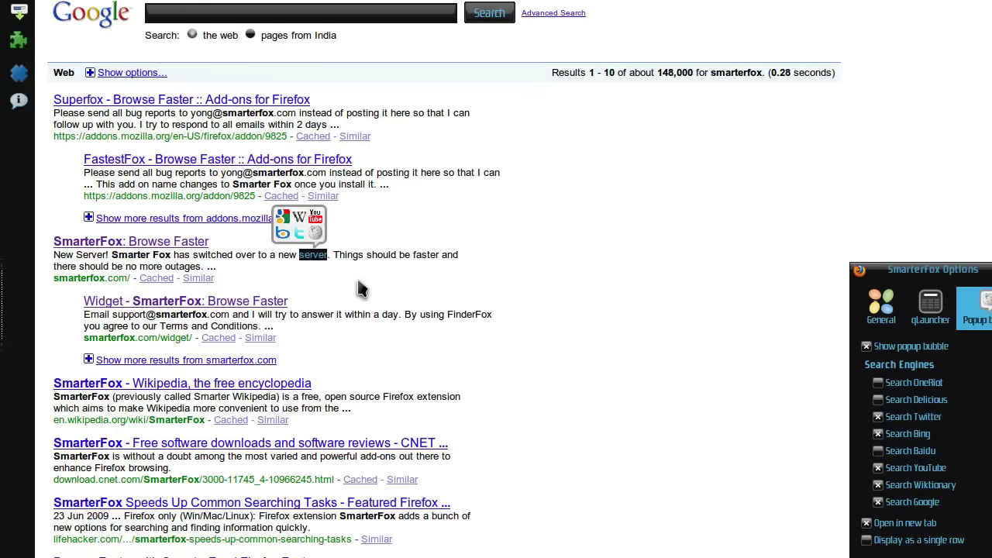
click(315, 220)
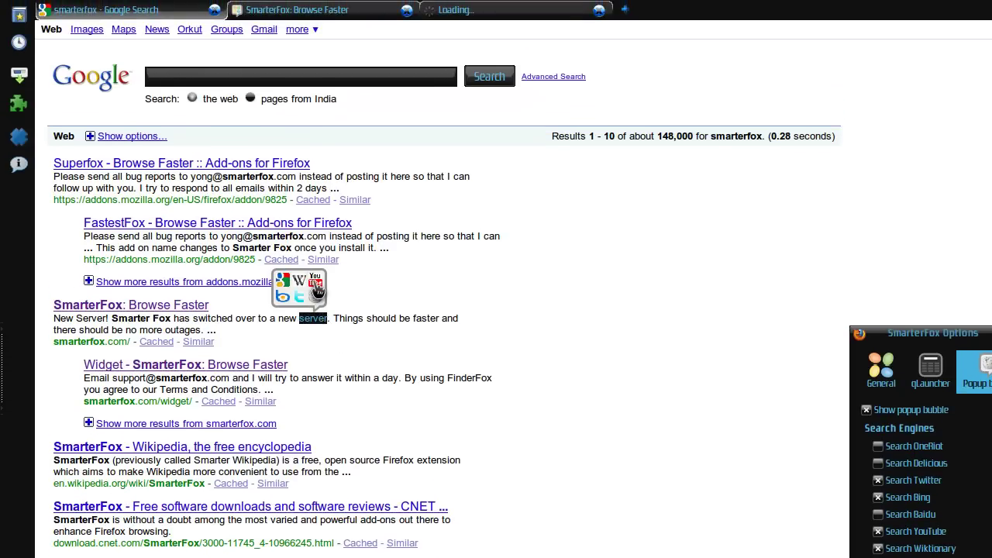
click(312, 324)
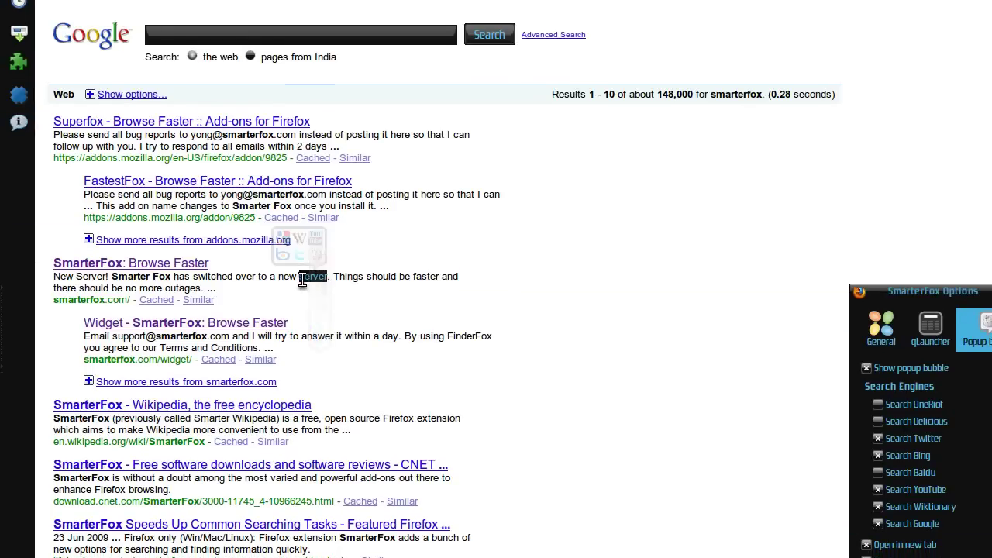
click(304, 278)
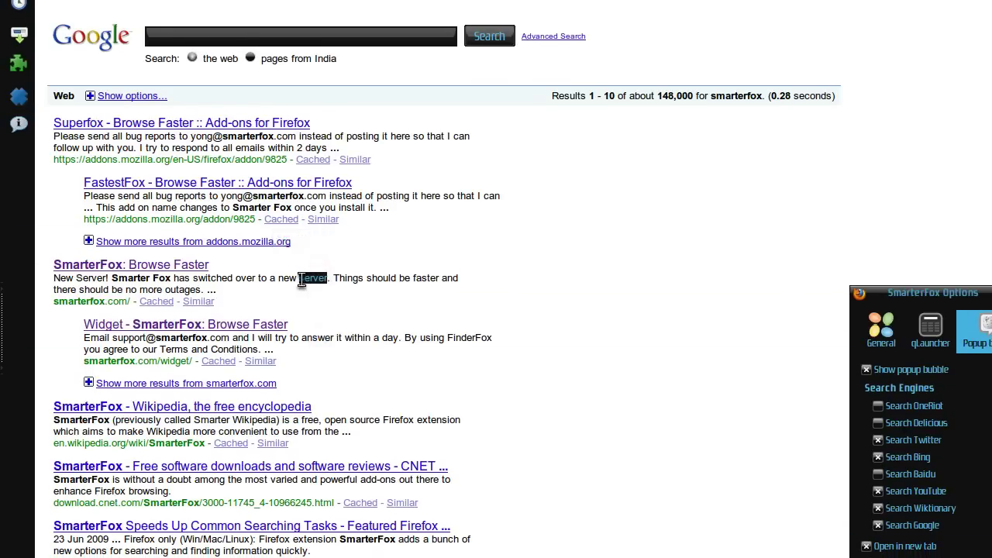
click(392, 284)
double_click(325, 281)
click(316, 247)
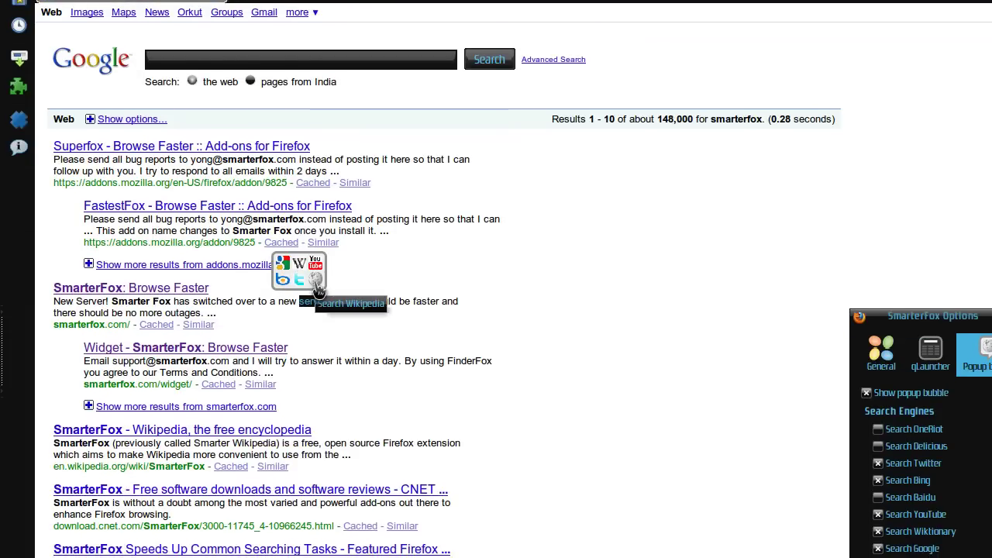
click(317, 285)
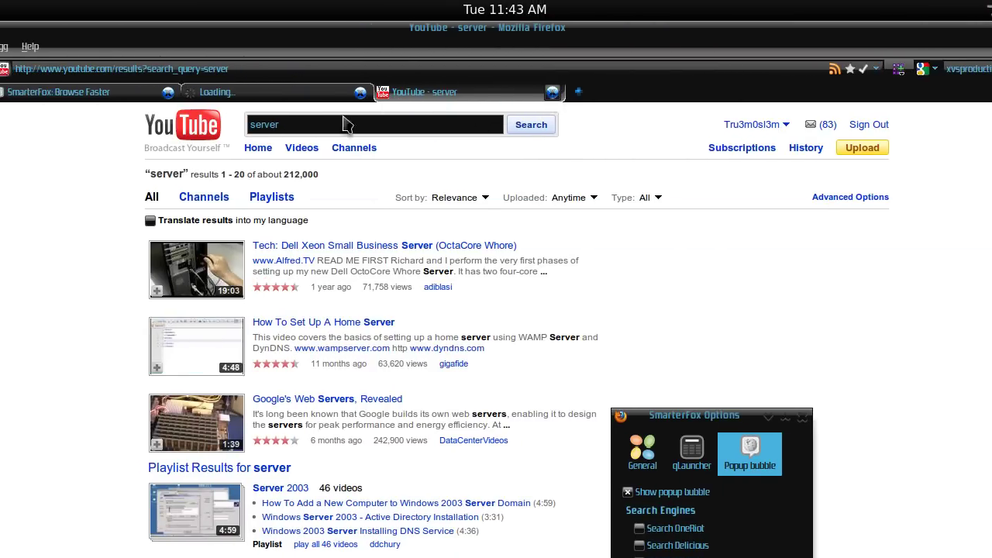
click(487, 92)
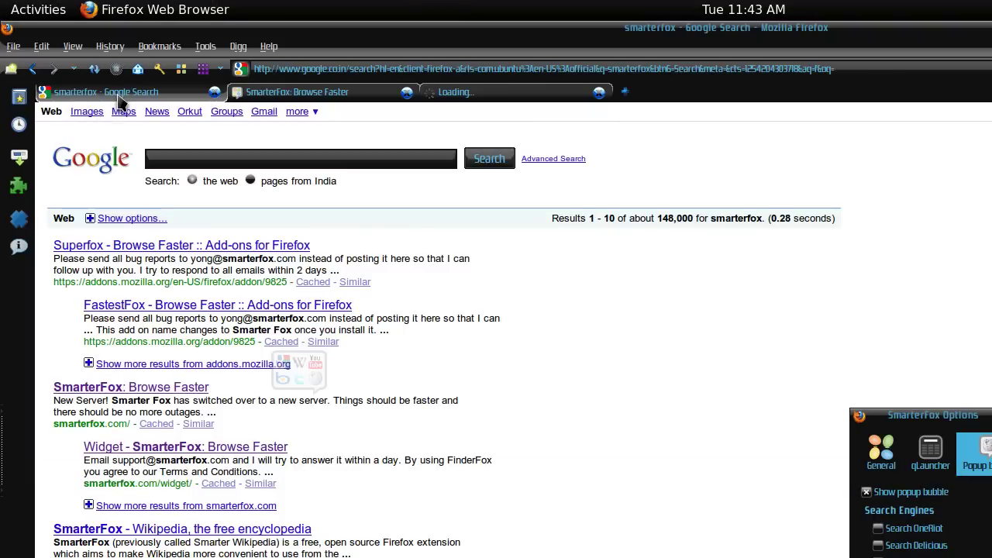
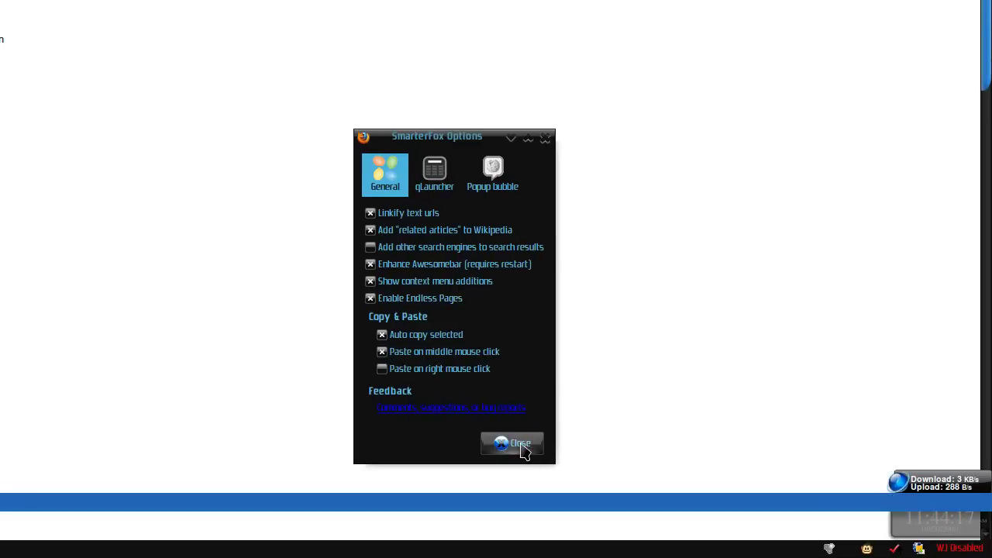
Step: Close SmarterFox Options and examine how Endless Pages appends further Google results down to Page 4, returning to the first results
click(521, 446)
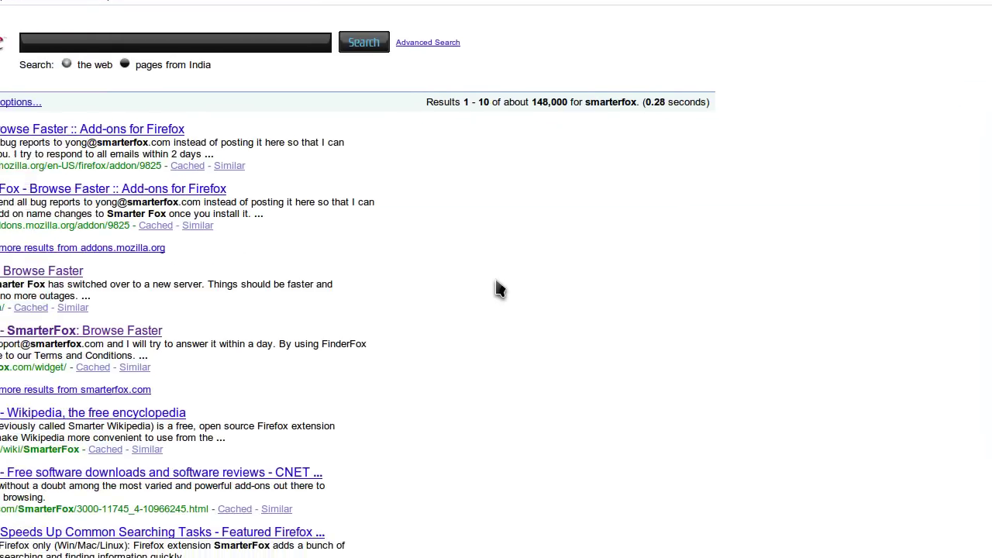
scroll(500, 289, down, 10)
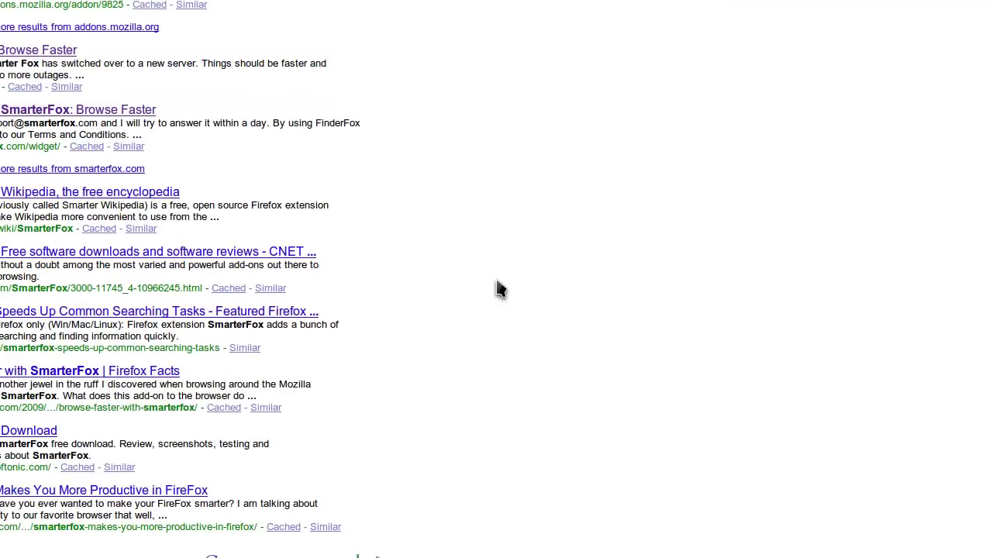
scroll(512, 310, down, 5)
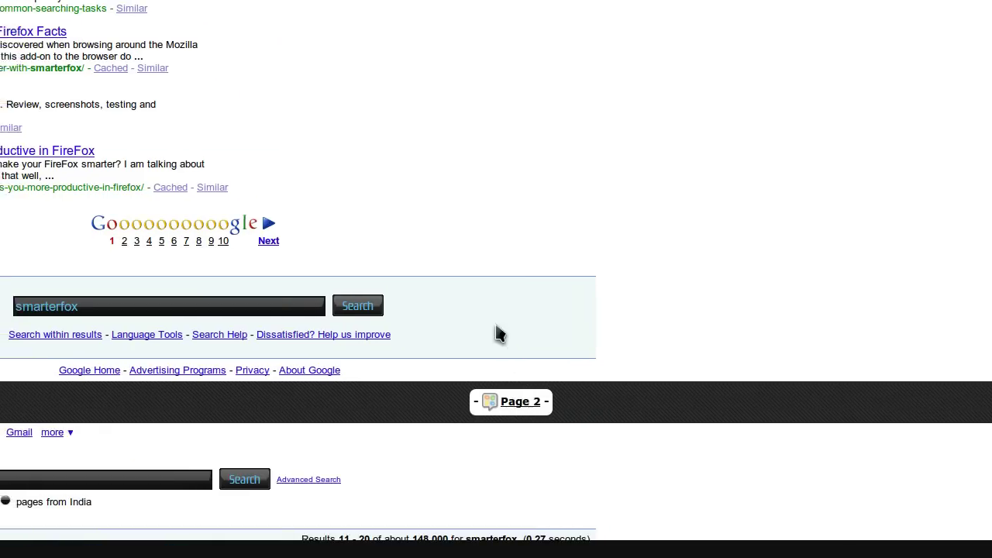
scroll(497, 288, down, 5)
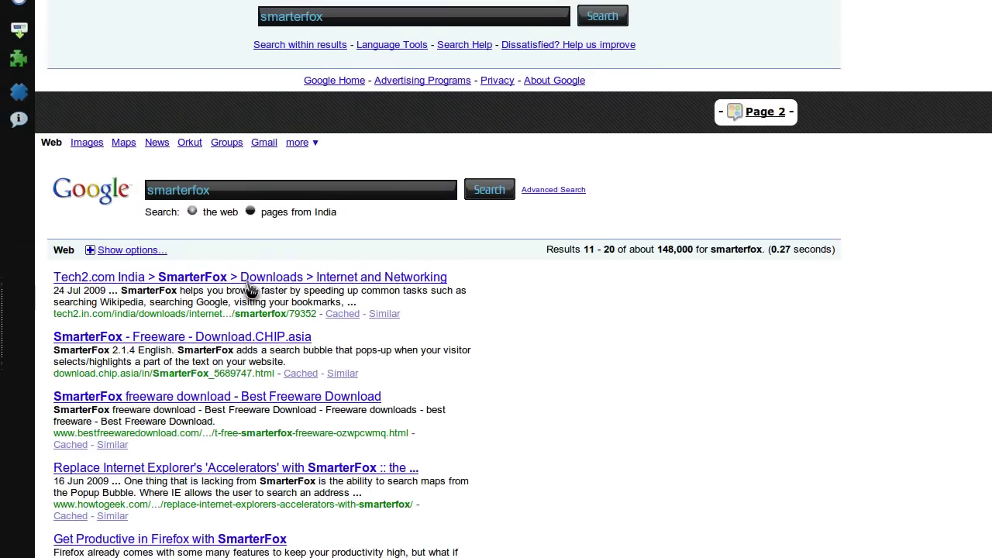
scroll(377, 337, down, 8)
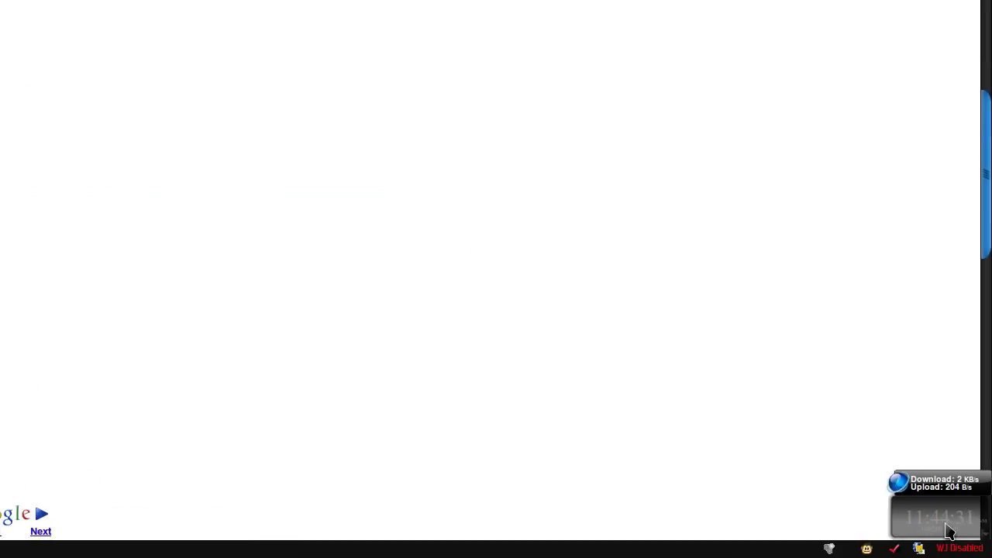
drag(950, 531, 944, 466)
scroll(496, 306, down, 8)
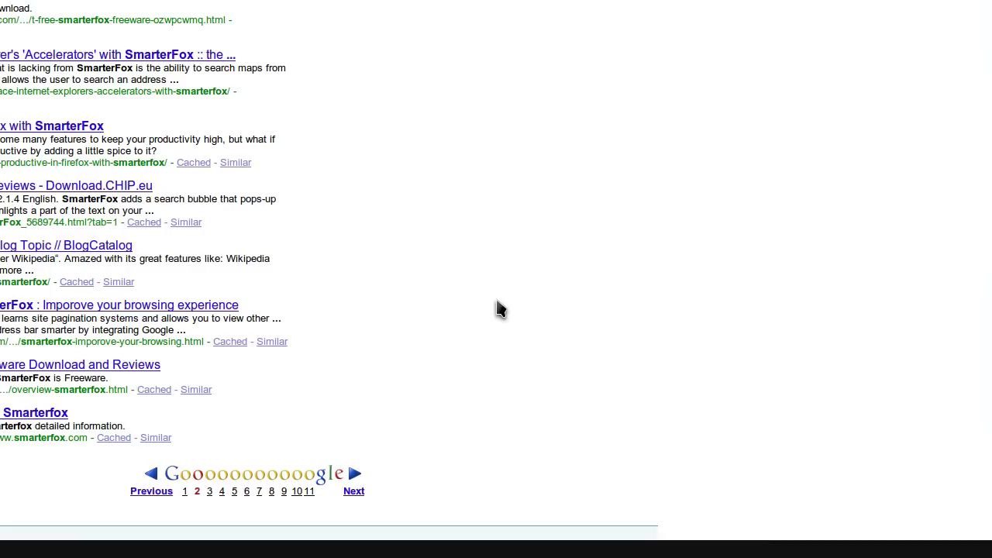
scroll(496, 306, down, 10)
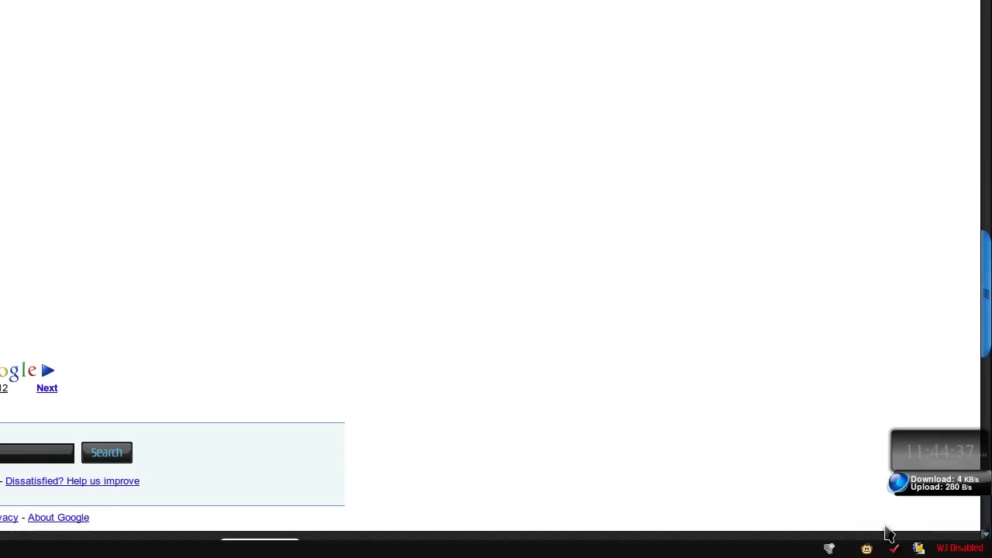
scroll(157, 332, down, 6)
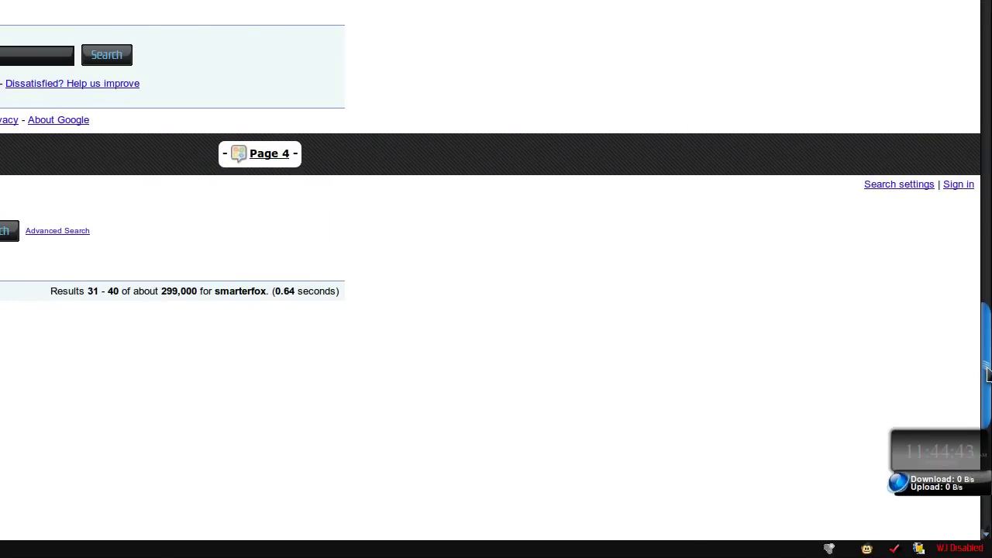
drag(987, 374, 979, 179)
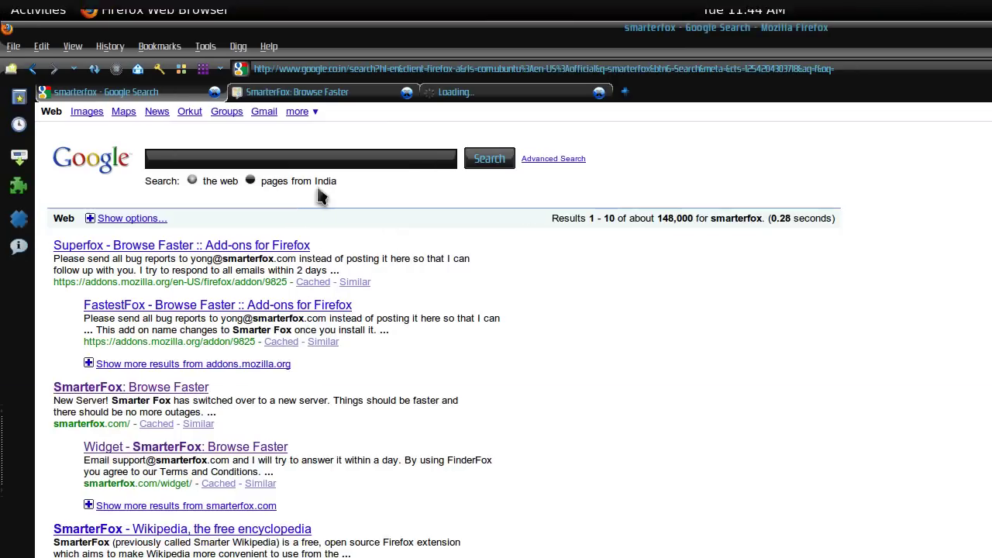
Step: Reopen SmarterFox Options from the add-ons list and review the qLauncher and Popup bubble settings
scroll(322, 196, down, 5)
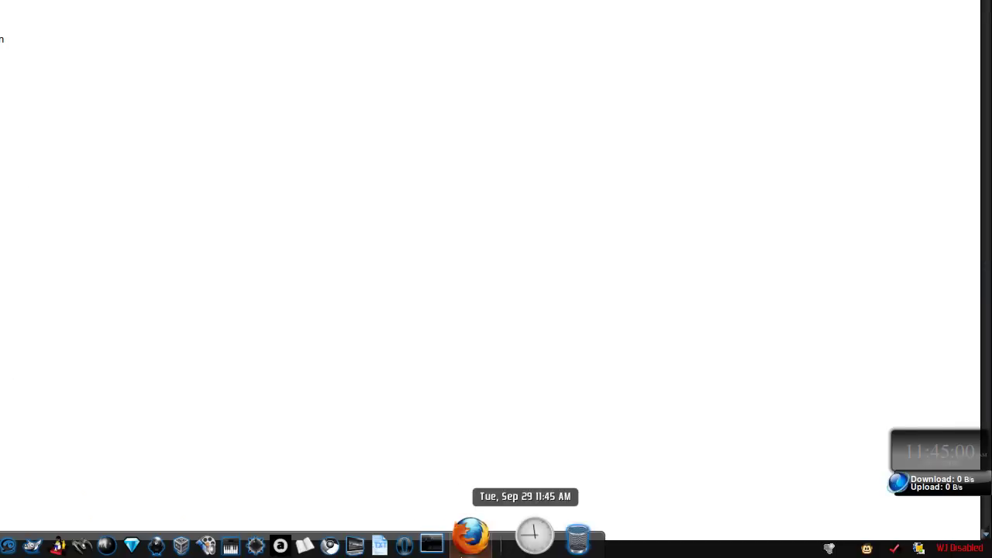
click(501, 547)
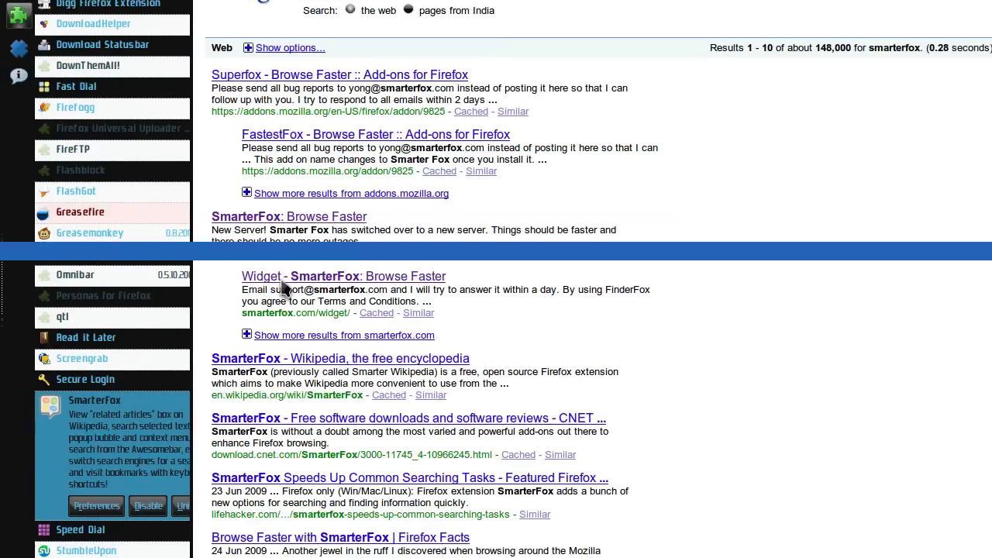
click(96, 505)
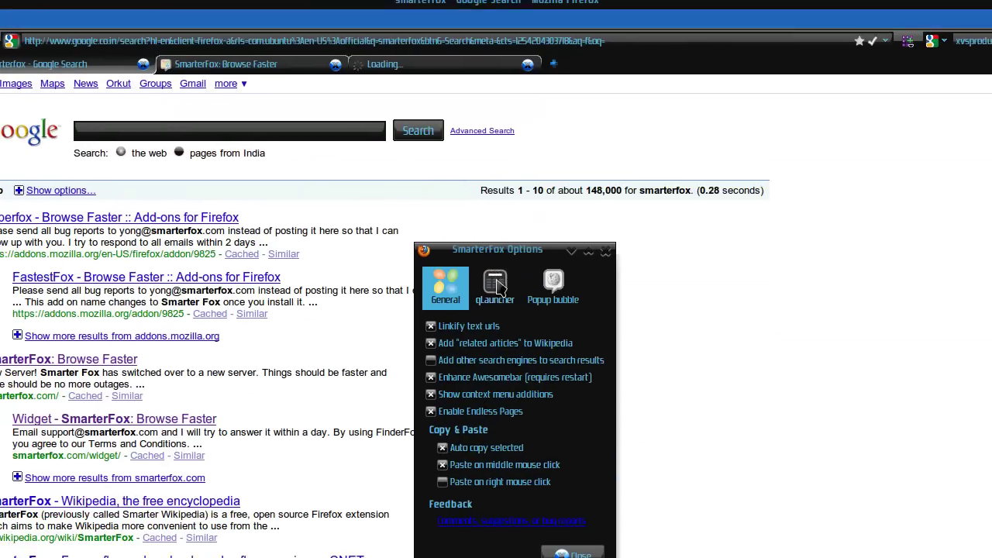
click(489, 148)
click(502, 283)
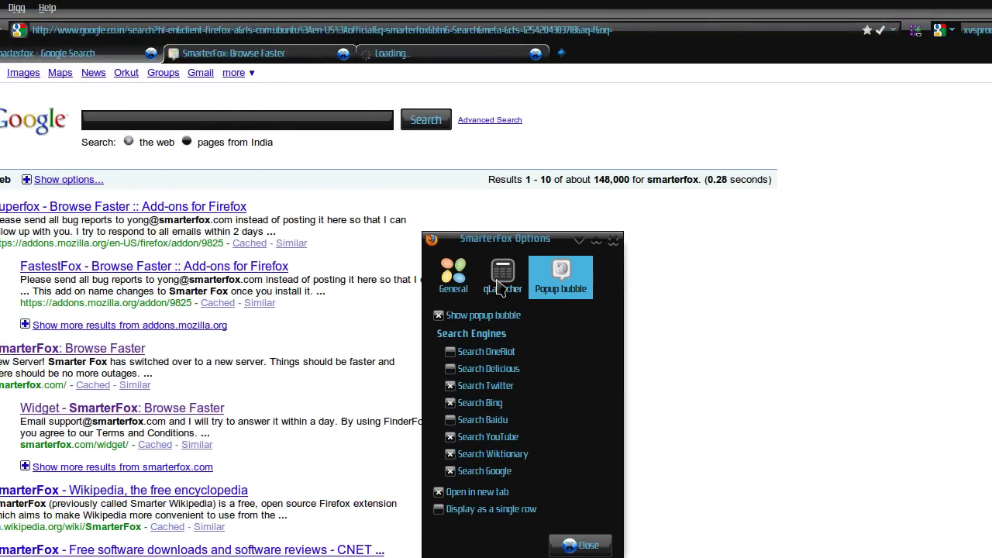
click(500, 287)
click(561, 276)
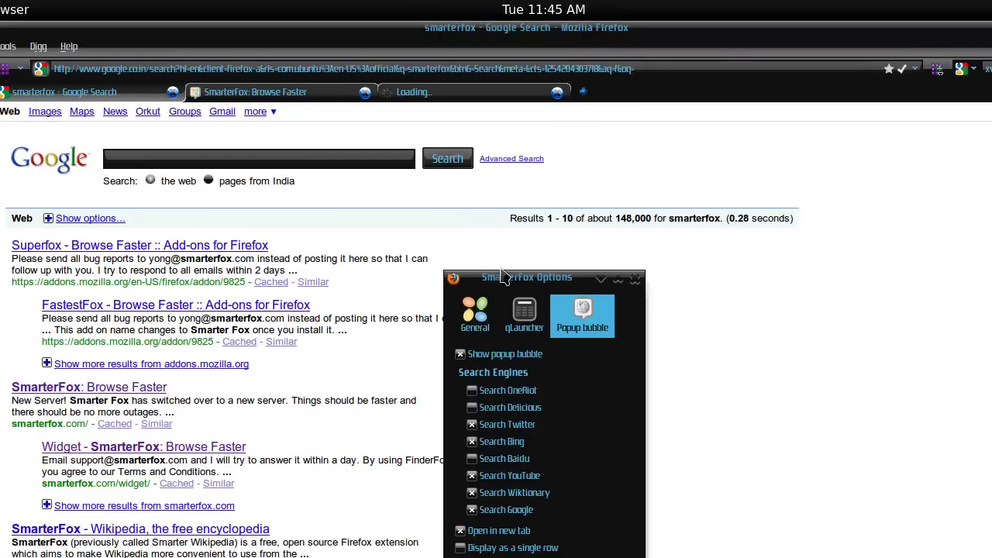
Step: Turn off Enable Endless Pages in the General settings of SmarterFox Options
click(519, 39)
click(496, 283)
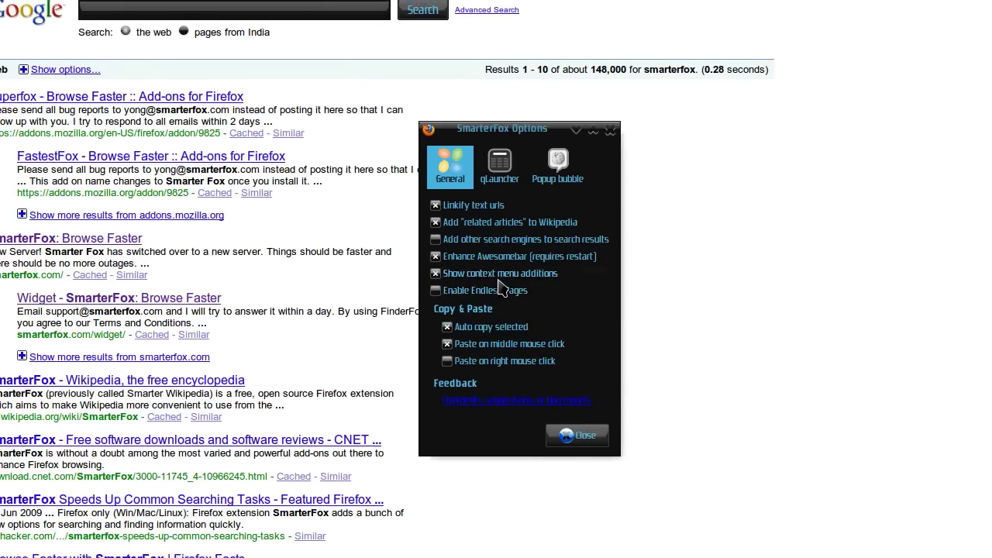
click(499, 275)
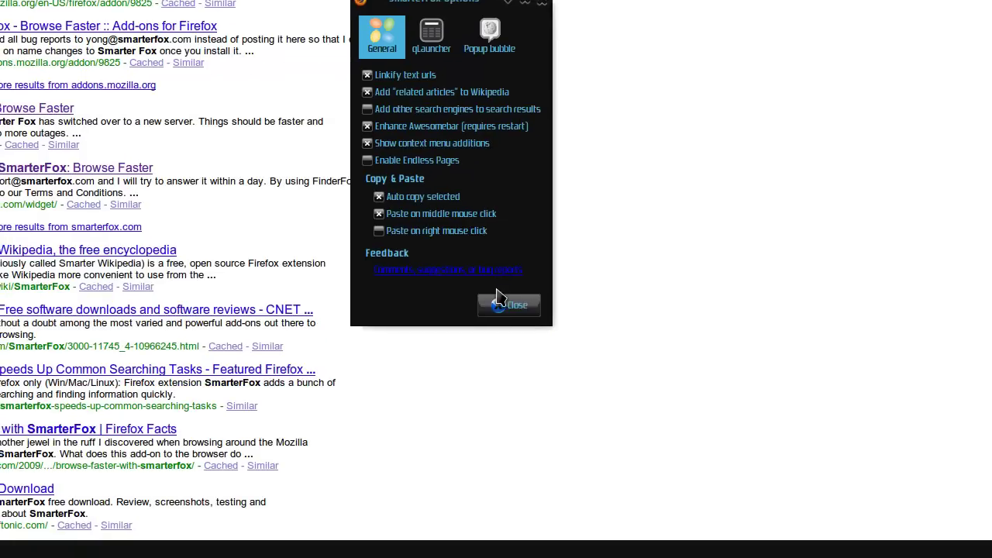
Step: Leave SmarterFox Options, switch to the SmarterFox: Browse Faster tab, and check the context menu additions on the page's empty background
click(583, 437)
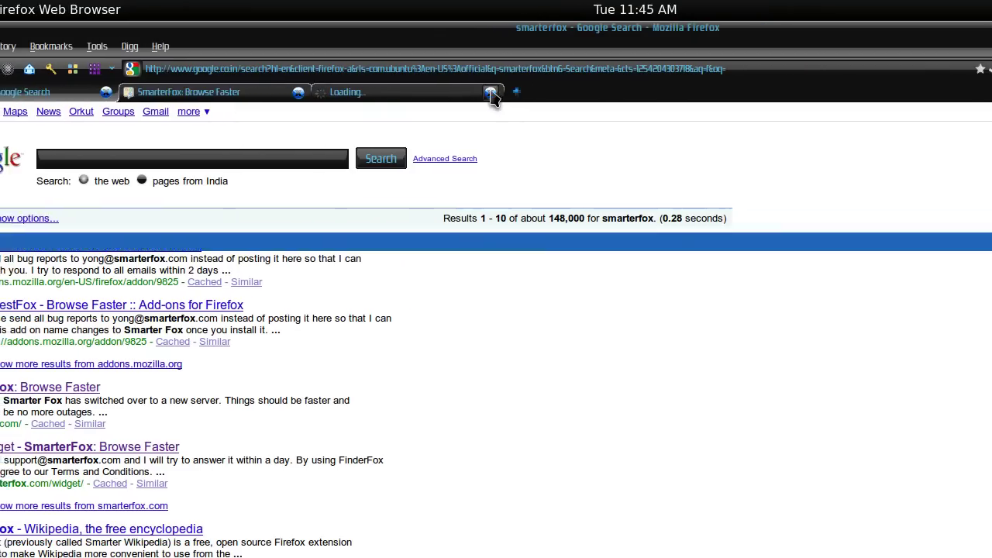
click(224, 92)
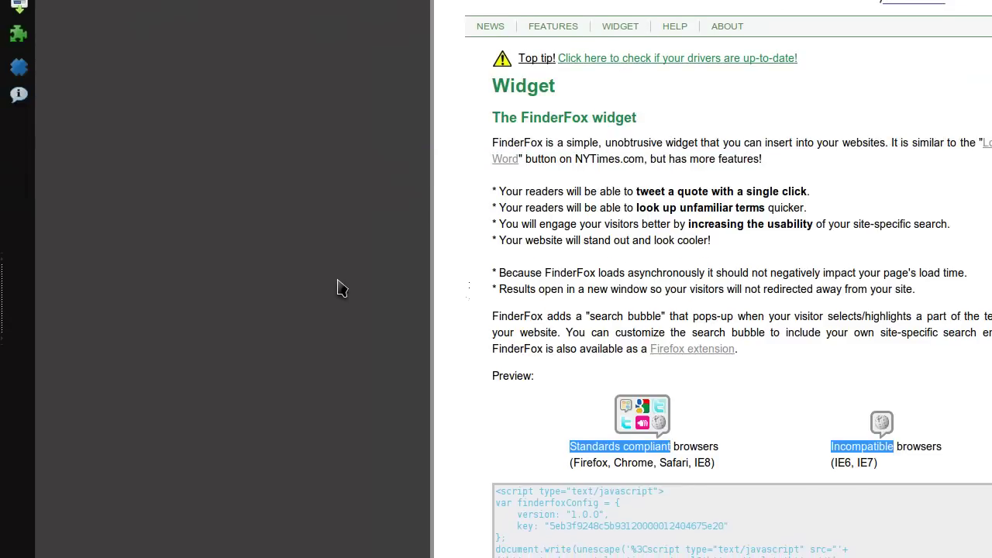
right_click(338, 288)
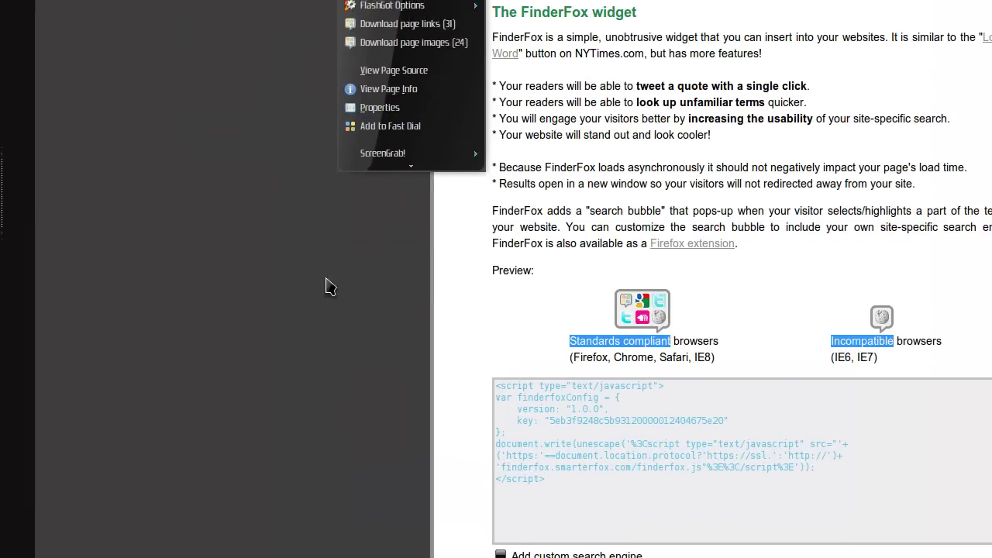
click(180, 264)
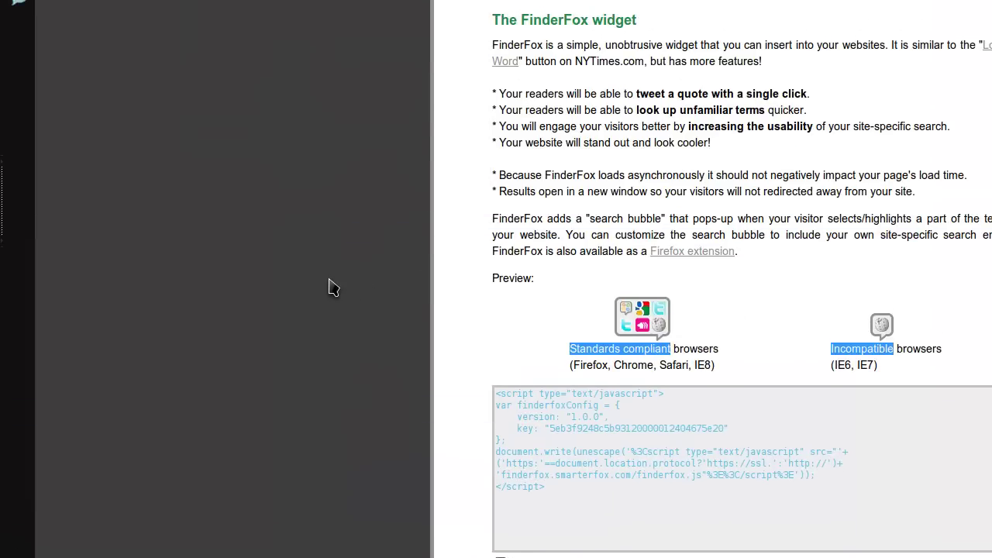
Step: Examine the FinderFox widget preview and review the Download page links and Download page images entries in the page's context menu
scroll(180, 264, down, 8)
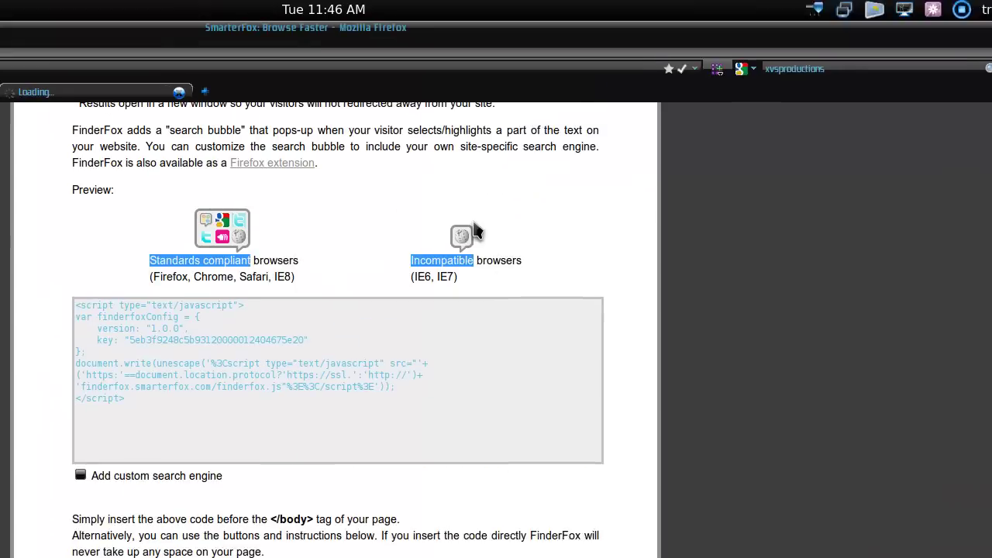
scroll(449, 285, up, 8)
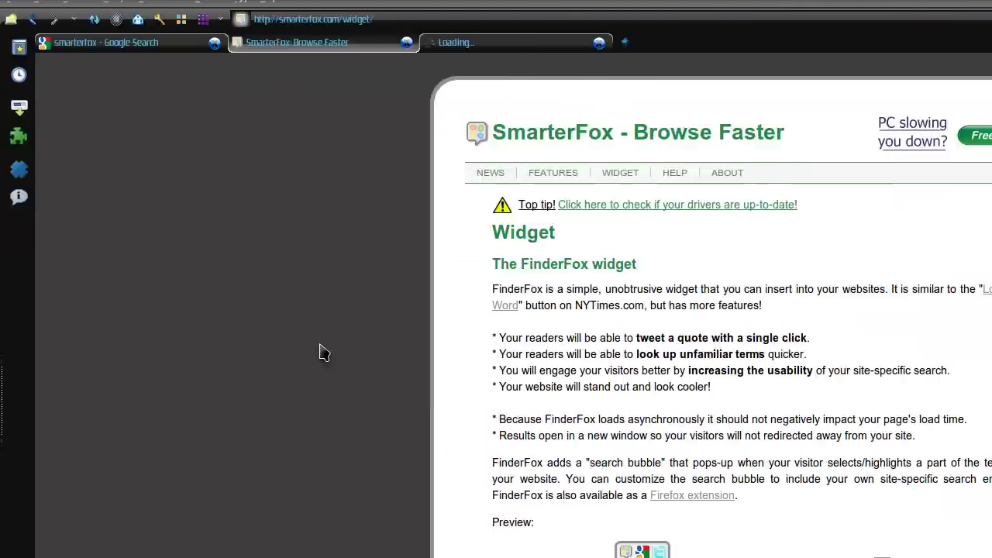
right_click(304, 415)
key(Escape)
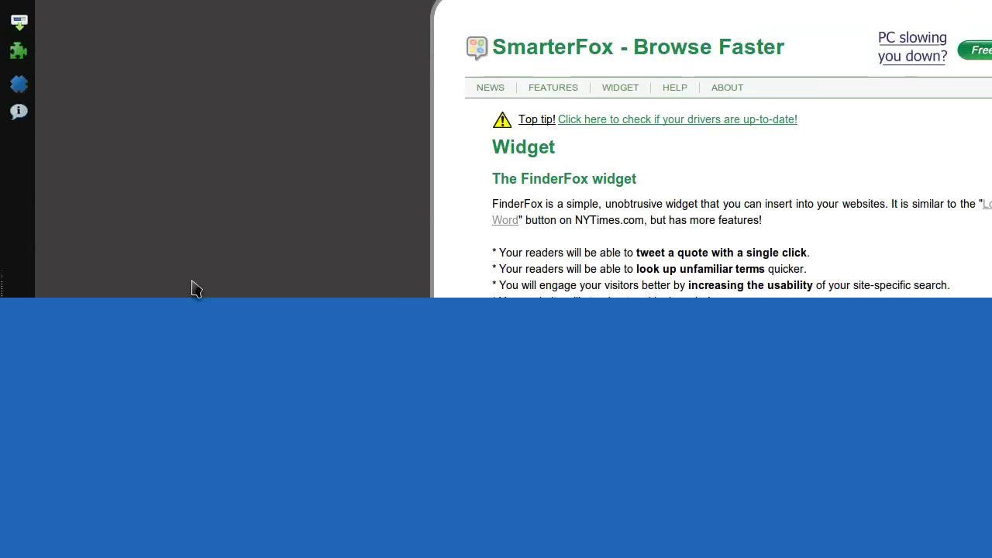
right_click(194, 211)
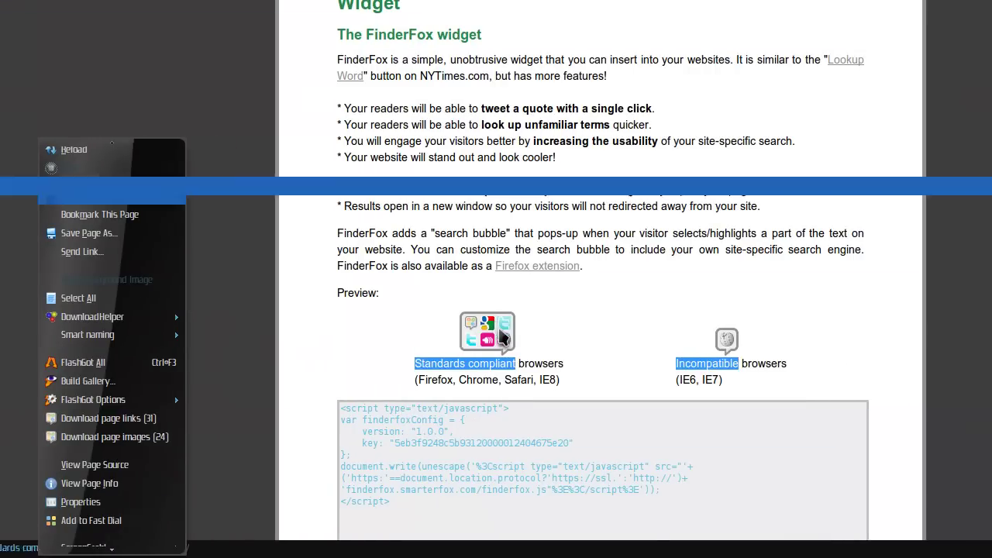
key(Escape)
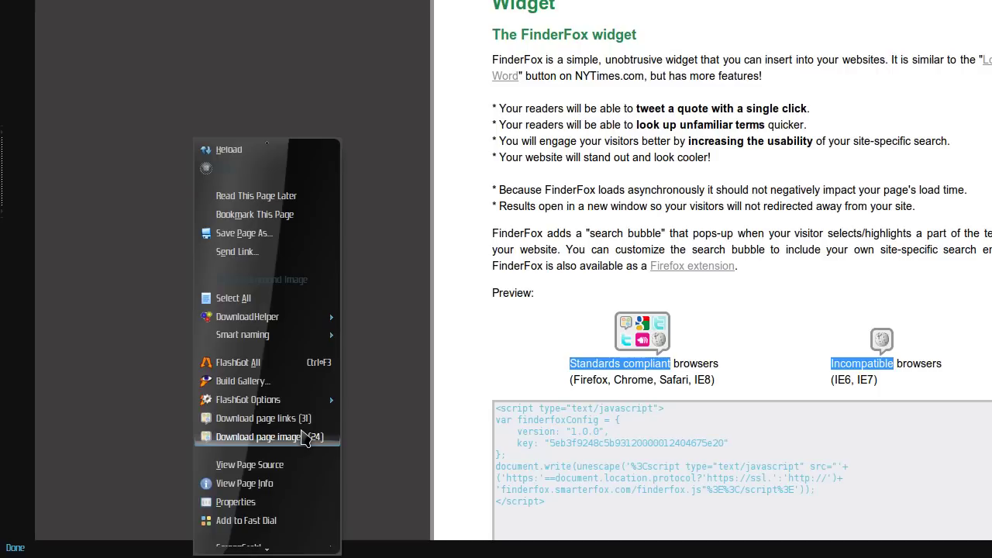
scroll(382, 302, up, 1)
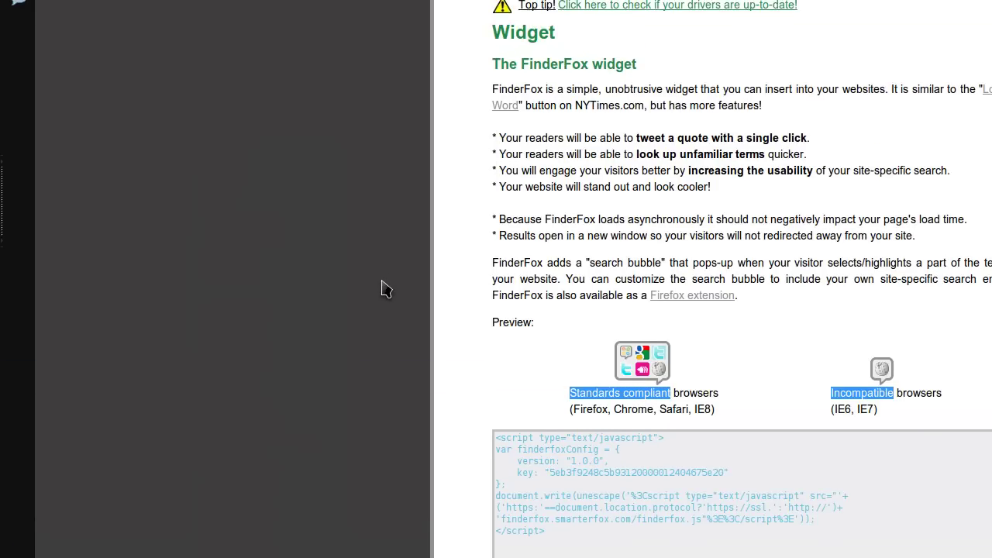